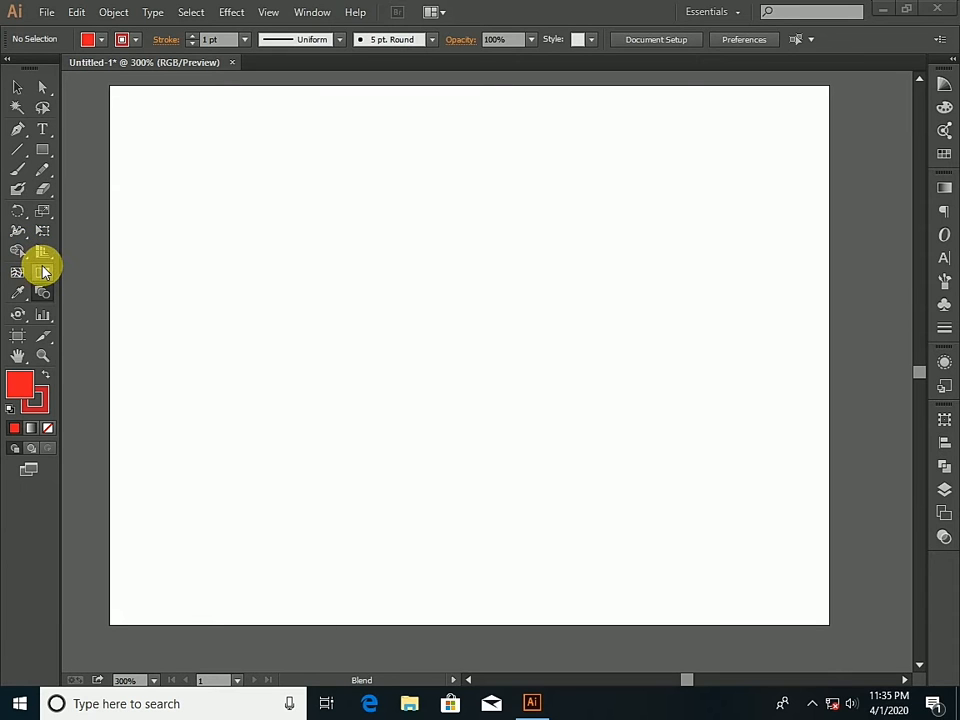
- Draw a red rectangle about 1.1 in wide and 0.73 in high in the upper-left part of the artboard
click(44, 256)
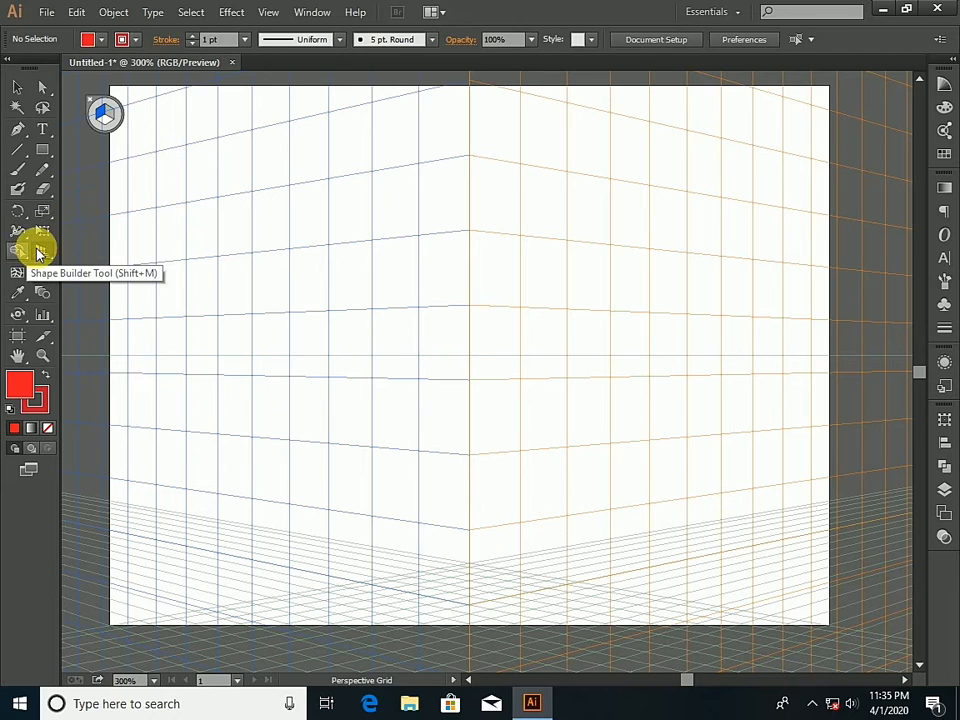
click(100, 109)
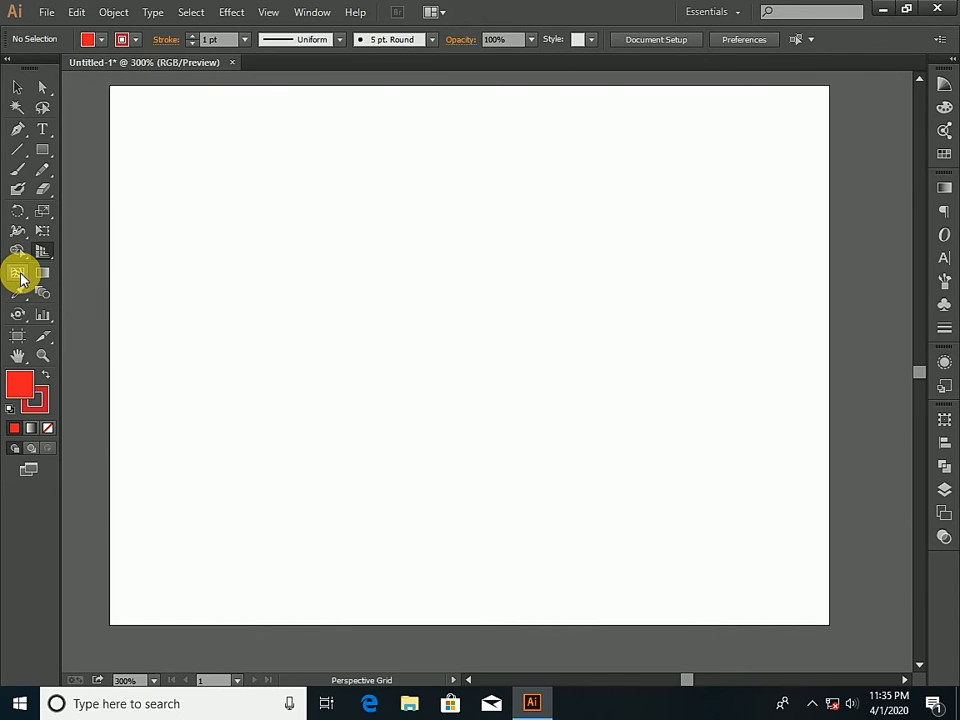
click(42, 149)
drag(243, 223, 441, 355)
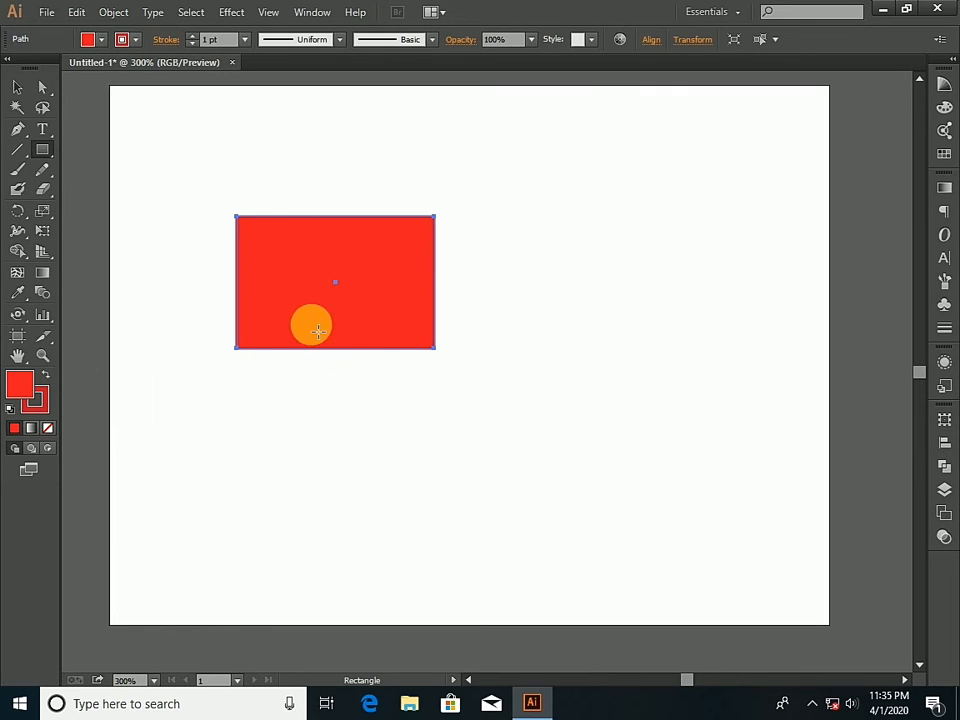
- Place two copies of the red rectangle on the right side of the artboard, one above the other, and shrink both about their centres
click(17, 88)
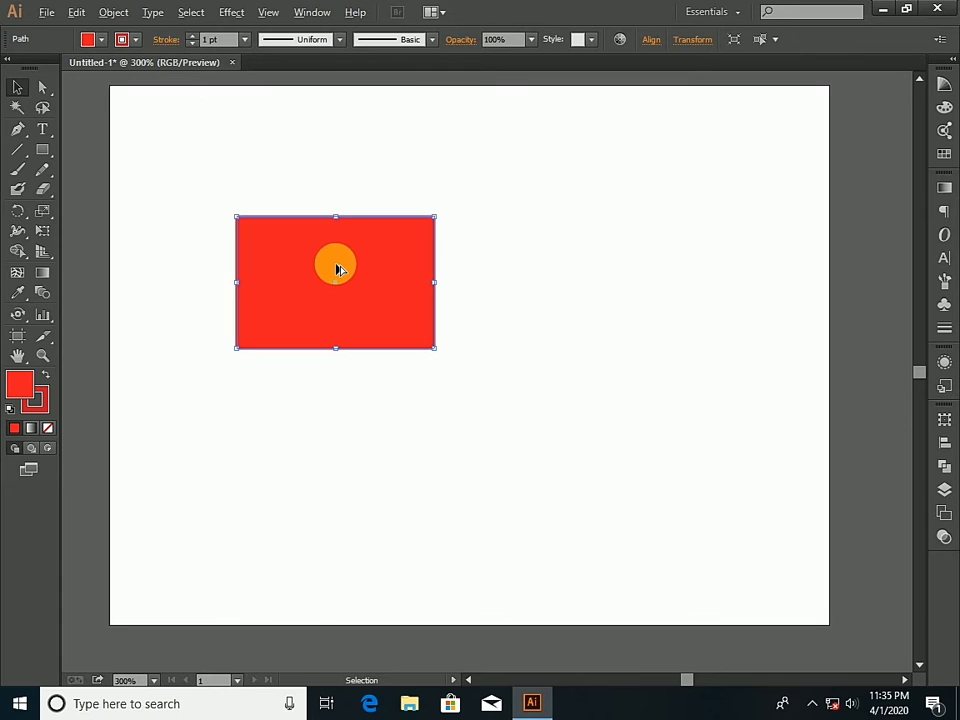
drag(338, 269, 605, 413)
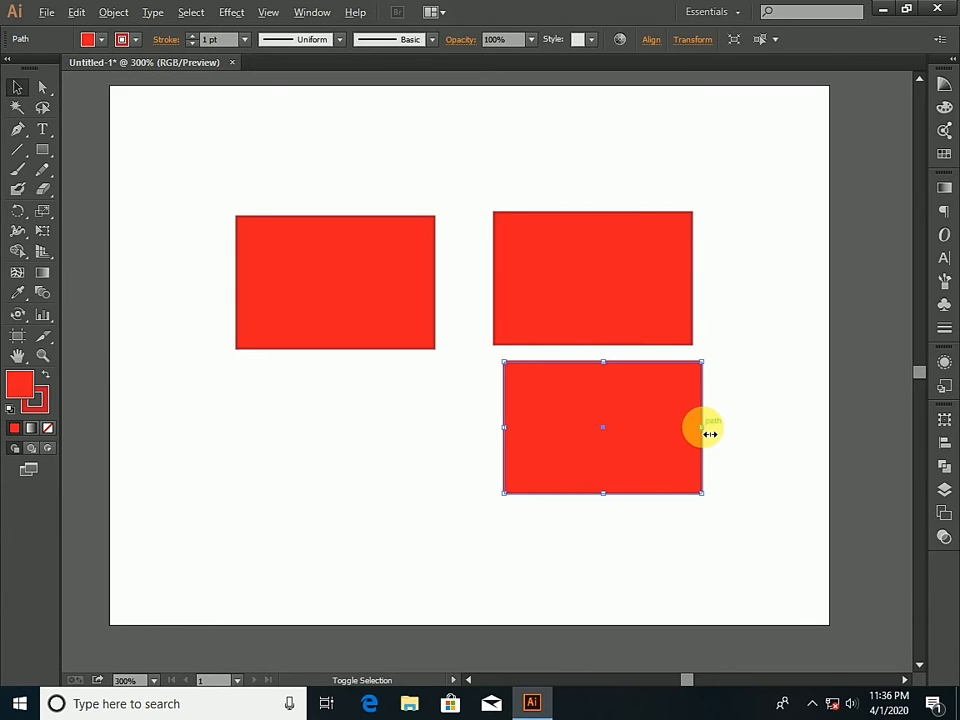
drag(709, 433, 666, 438)
click(666, 302)
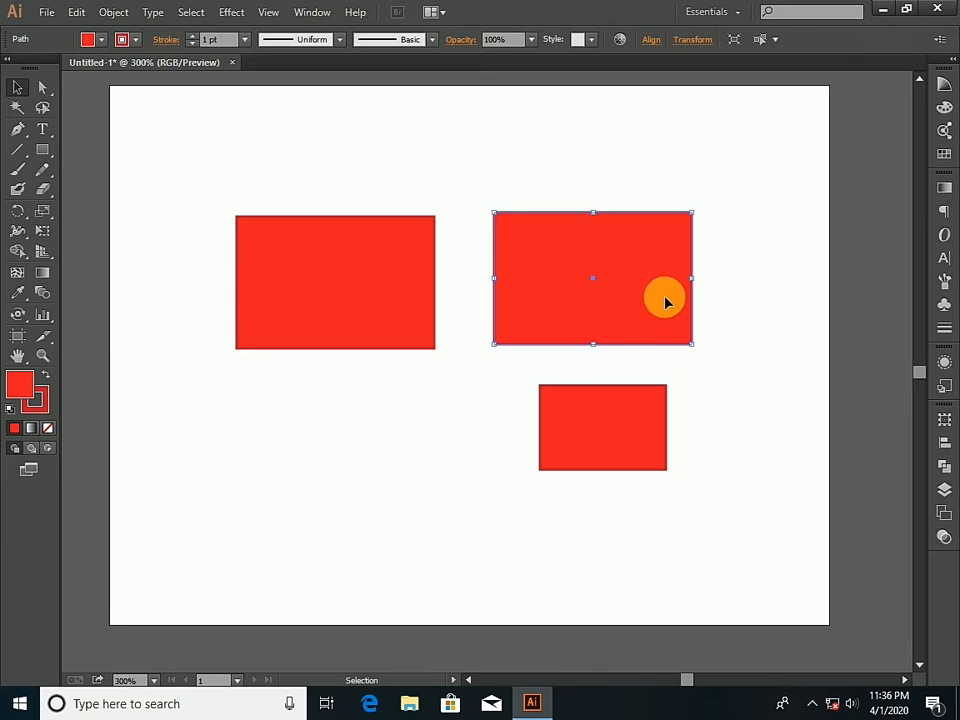
drag(698, 284, 669, 284)
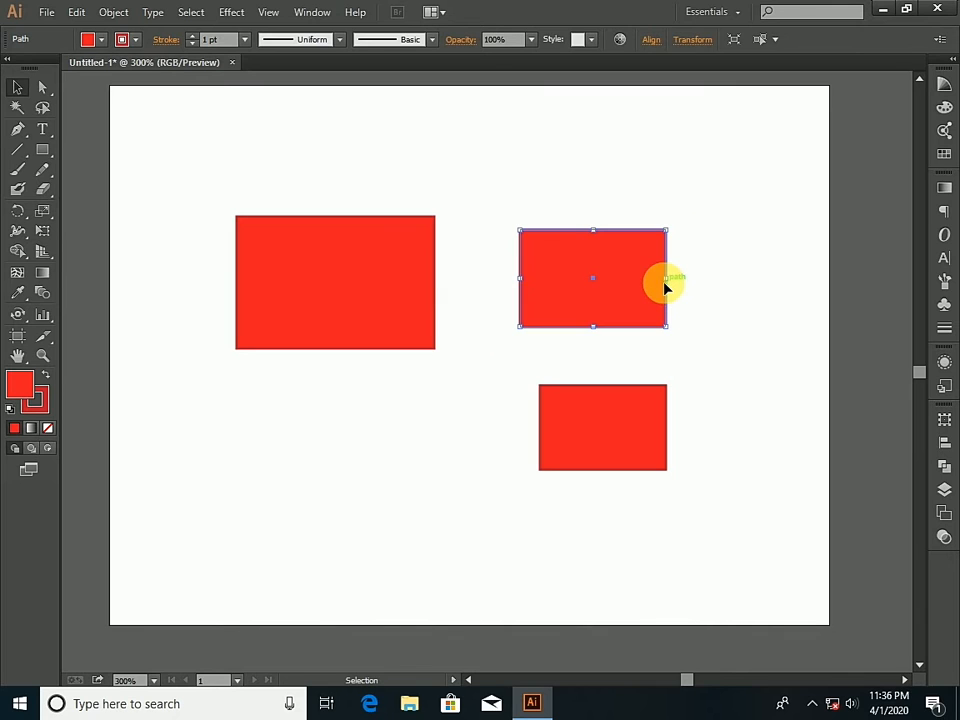
- Give the large original rectangle a white fill and no stroke
click(309, 286)
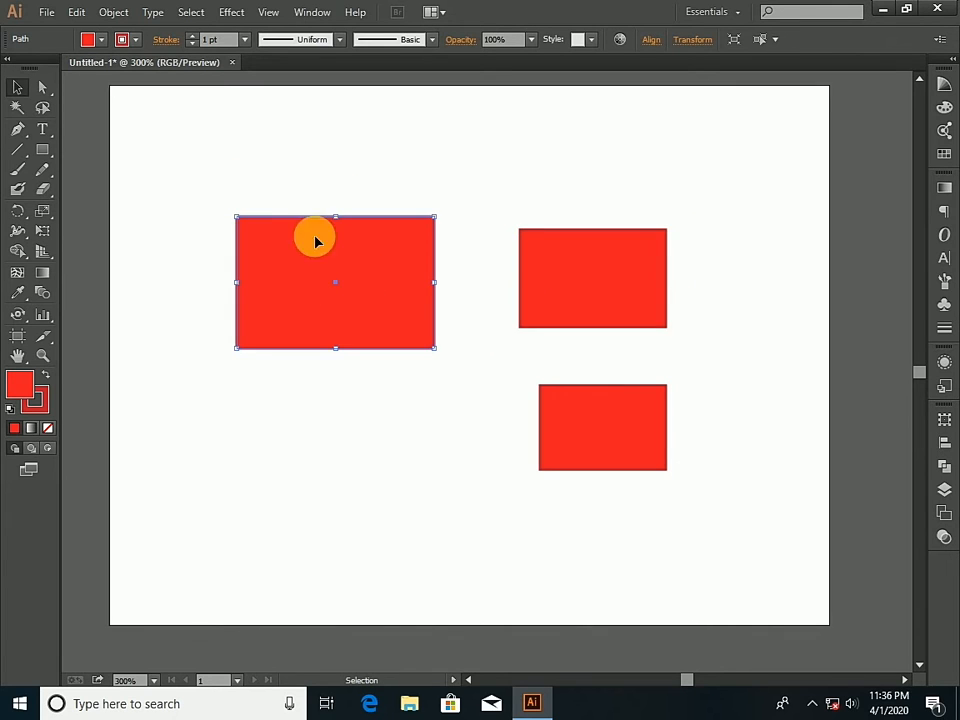
click(103, 41)
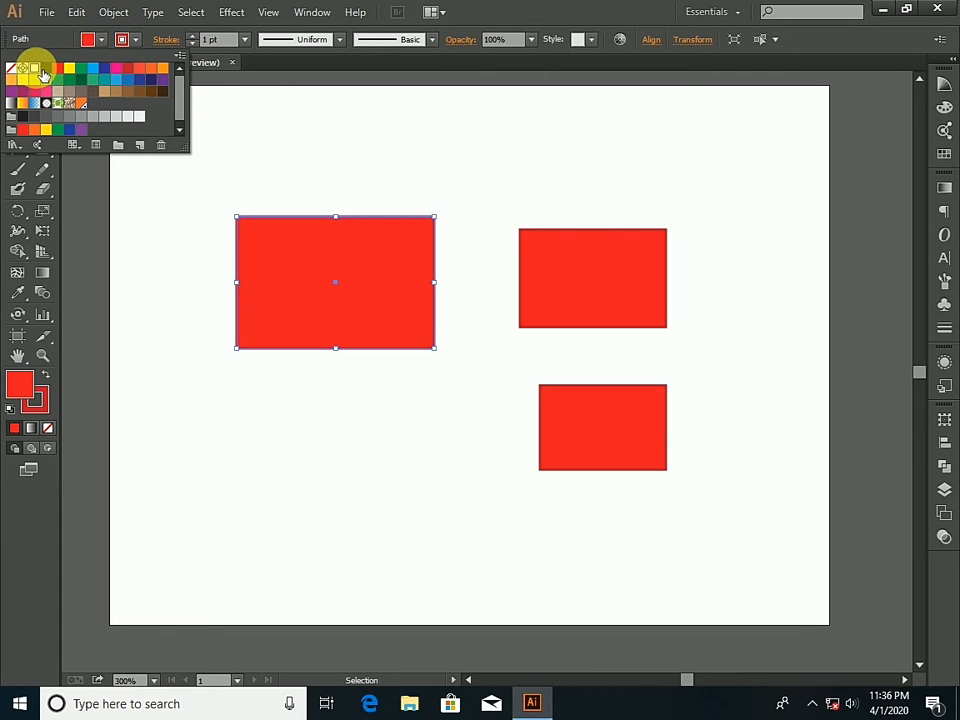
click(42, 73)
click(103, 41)
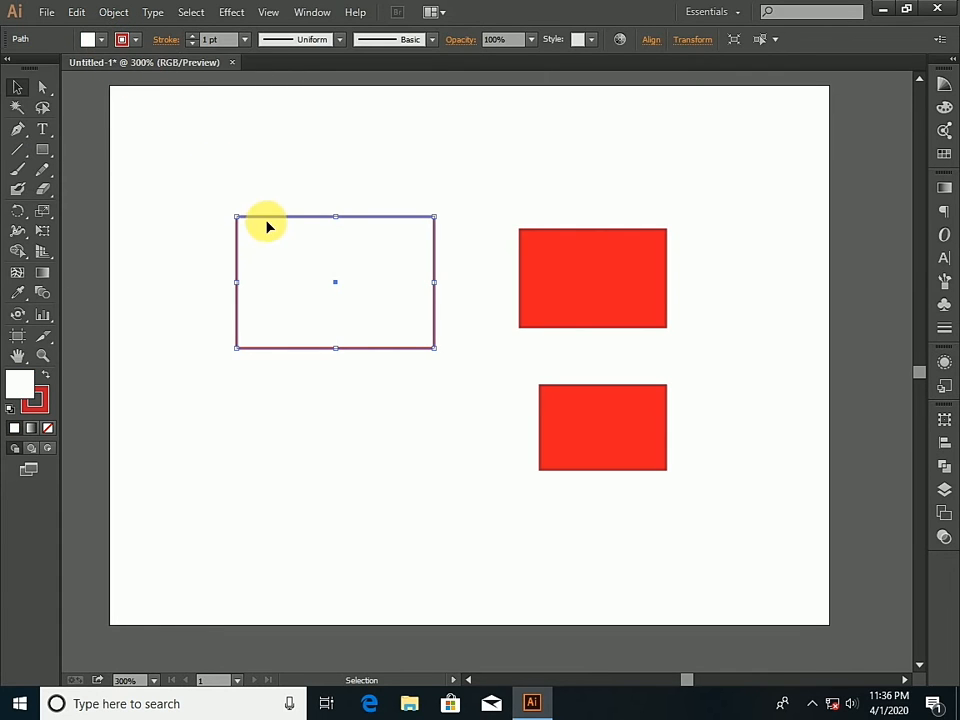
click(103, 40)
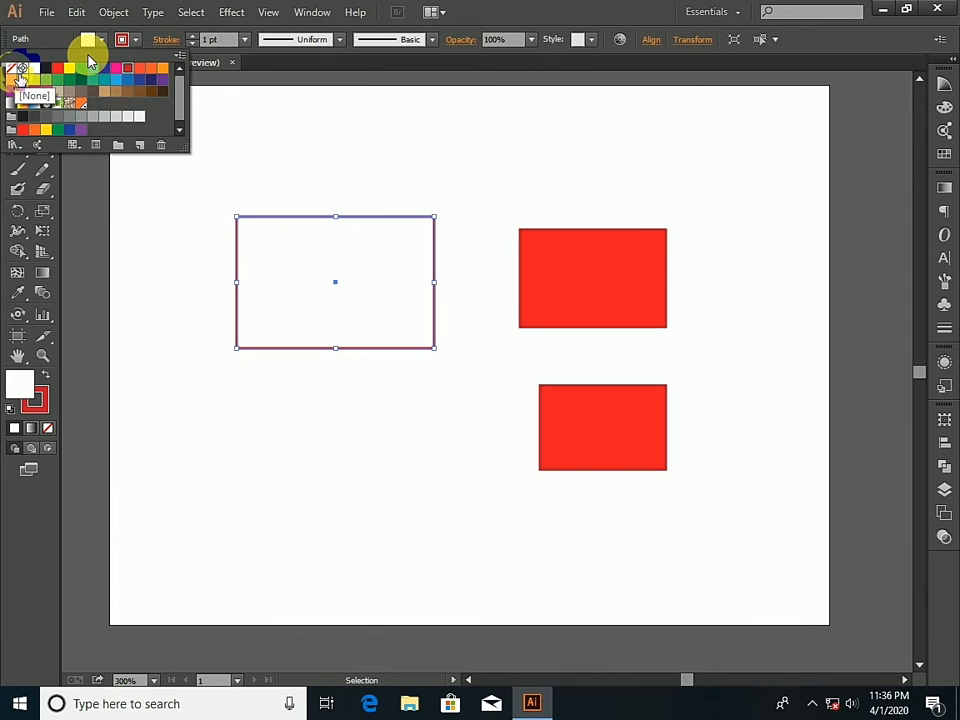
click(14, 70)
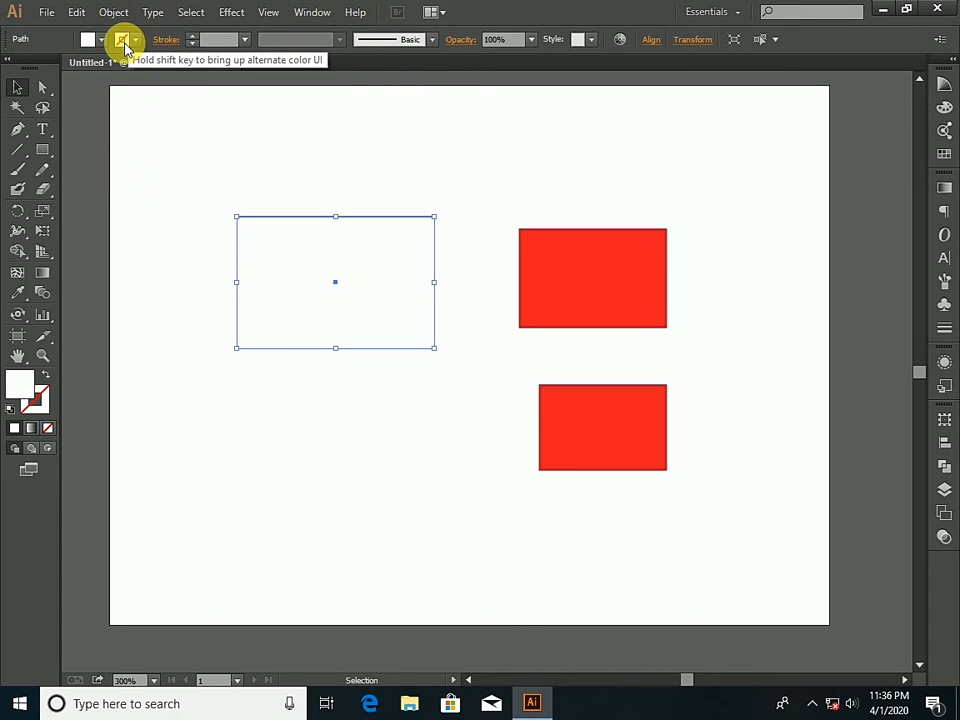
click(192, 177)
- Add ten vertical mesh lines across the width of the white rectangle with the Mesh tool
click(294, 259)
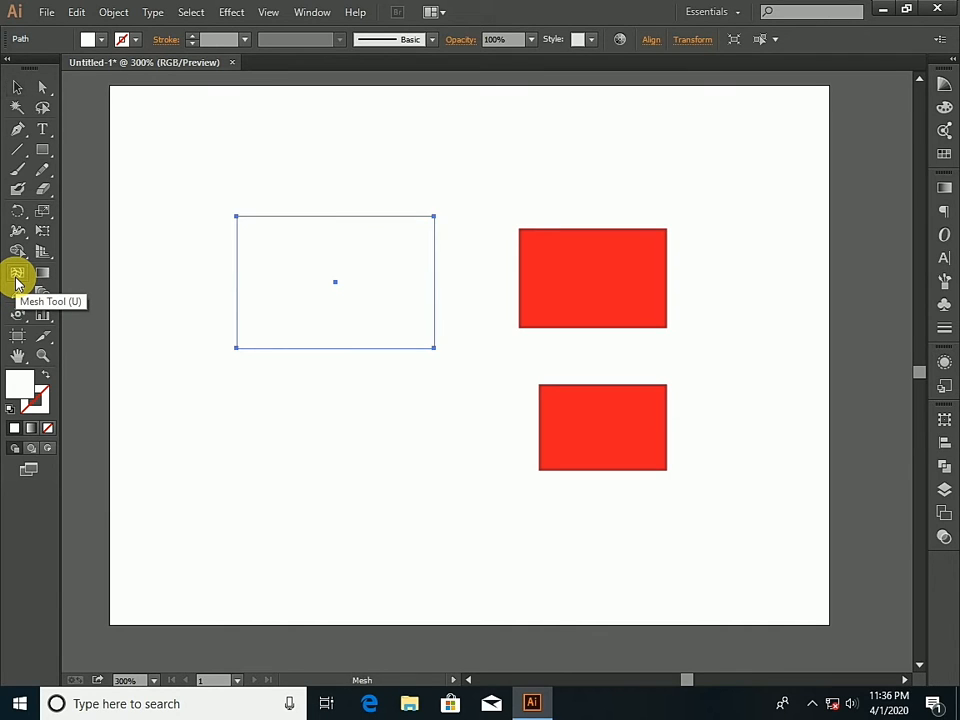
click(16, 276)
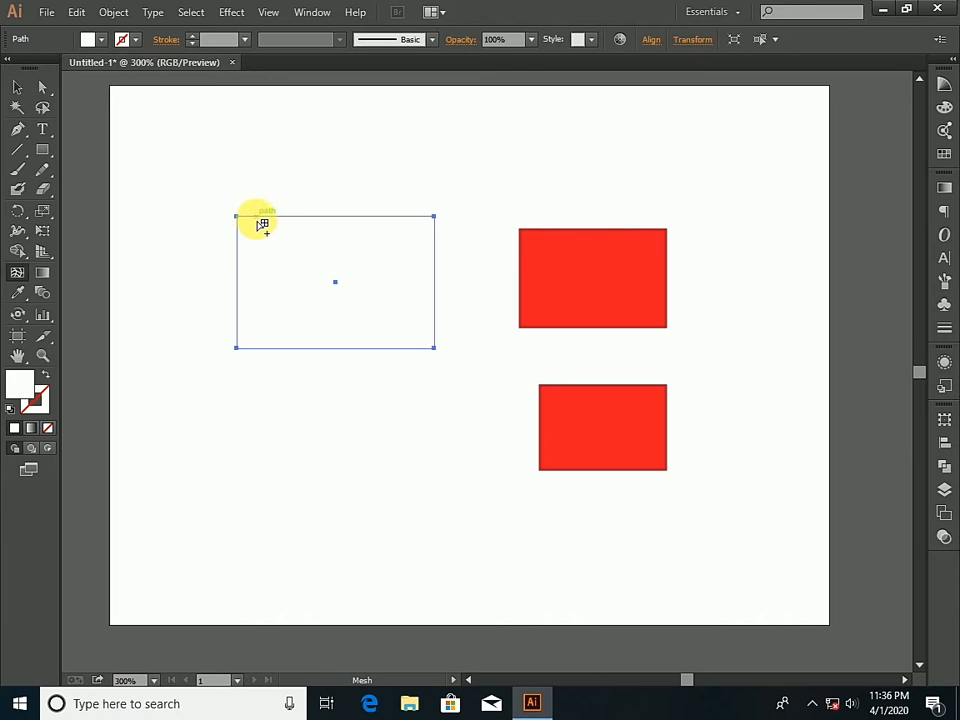
click(256, 216)
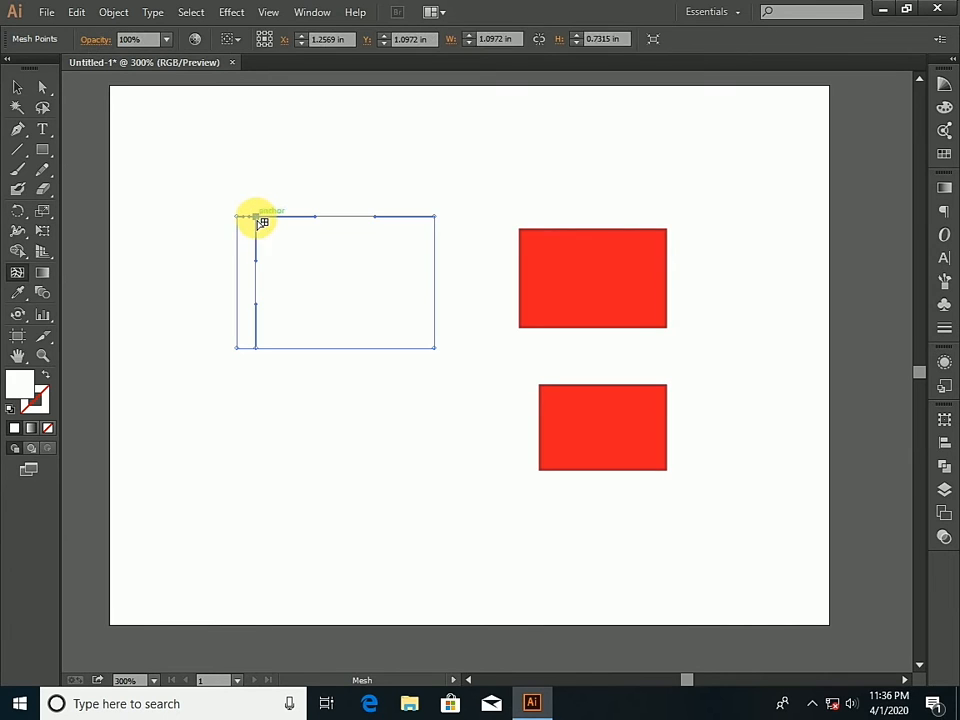
click(271, 216)
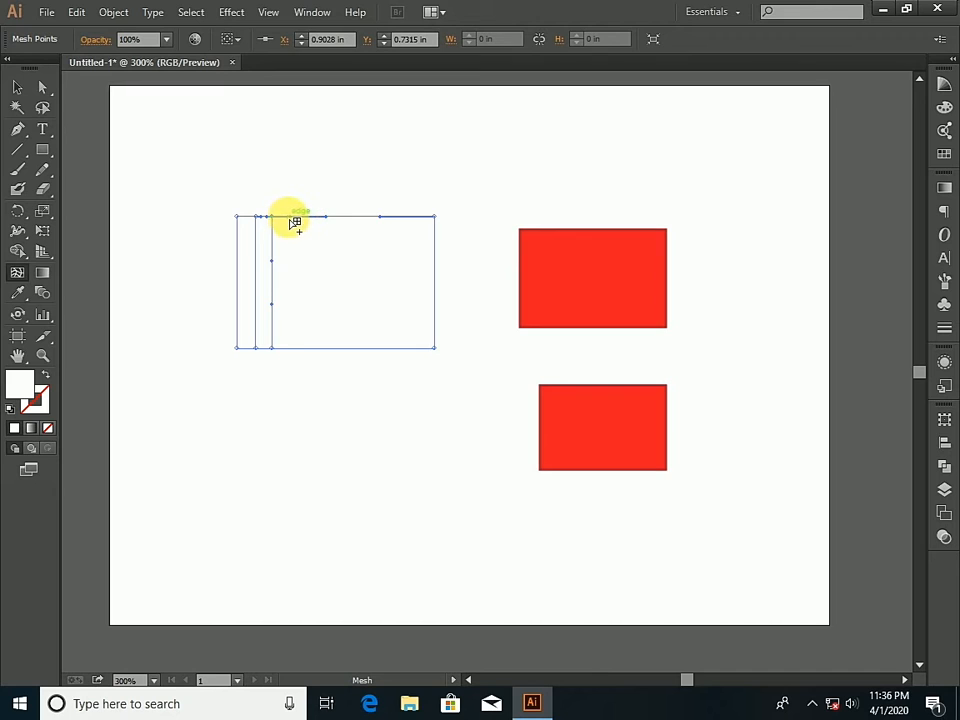
click(288, 216)
click(311, 216)
click(327, 216)
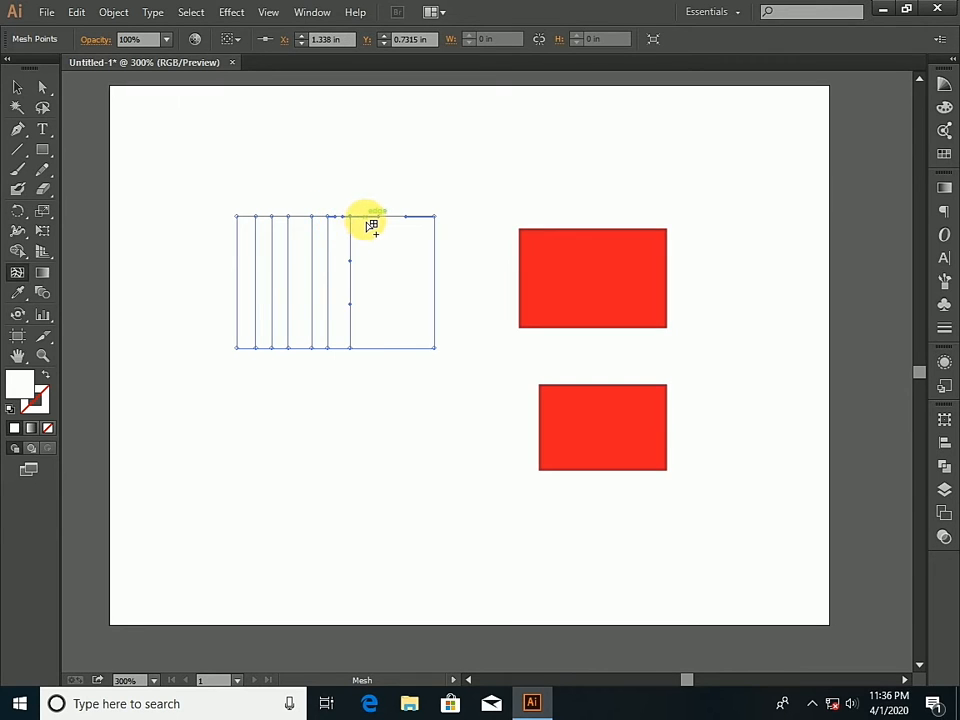
click(365, 216)
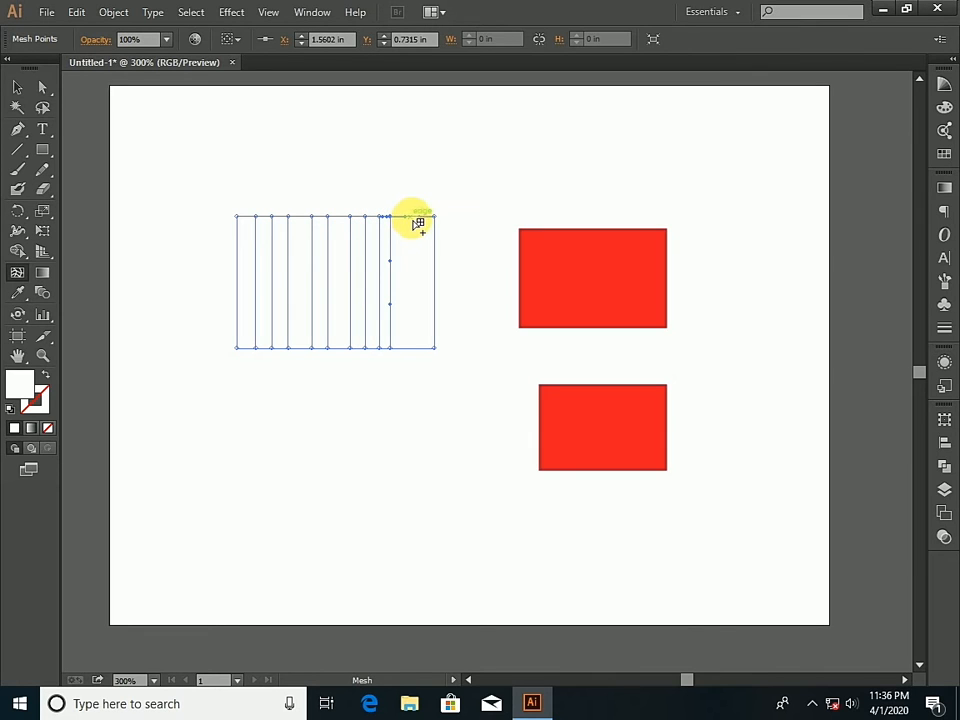
click(411, 216)
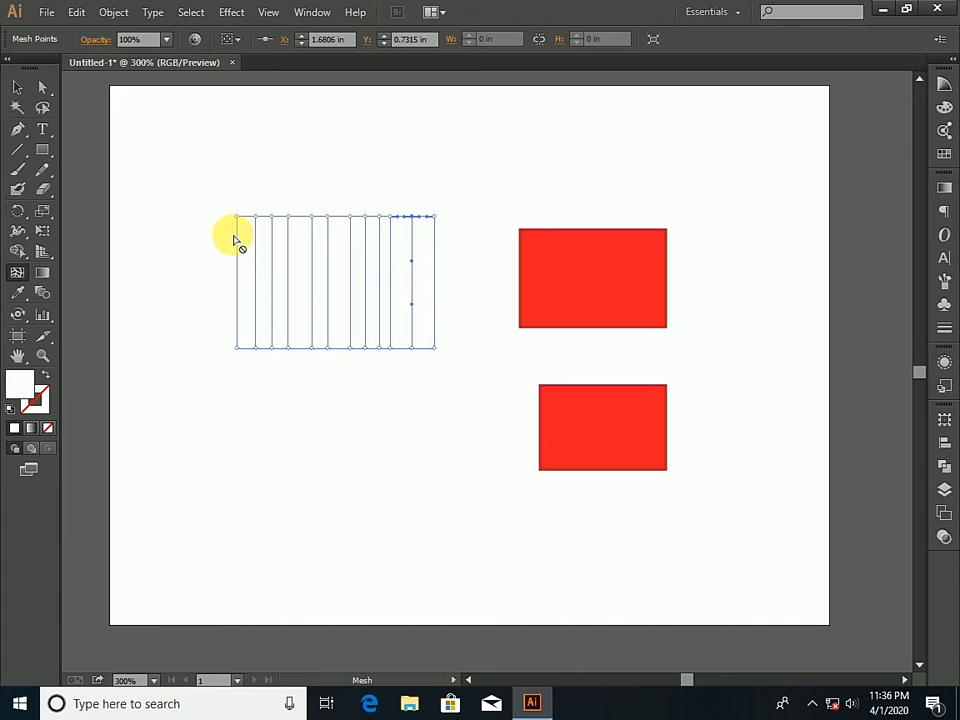
- Add six horizontal mesh lines down the height of the white rectangle
click(237, 233)
click(237, 256)
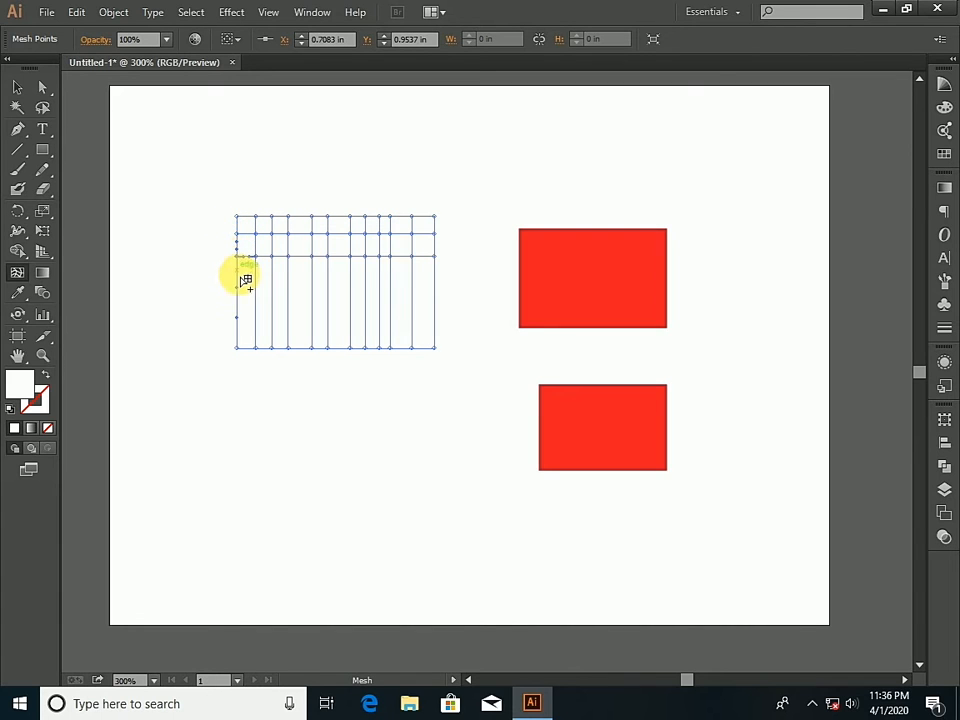
click(238, 277)
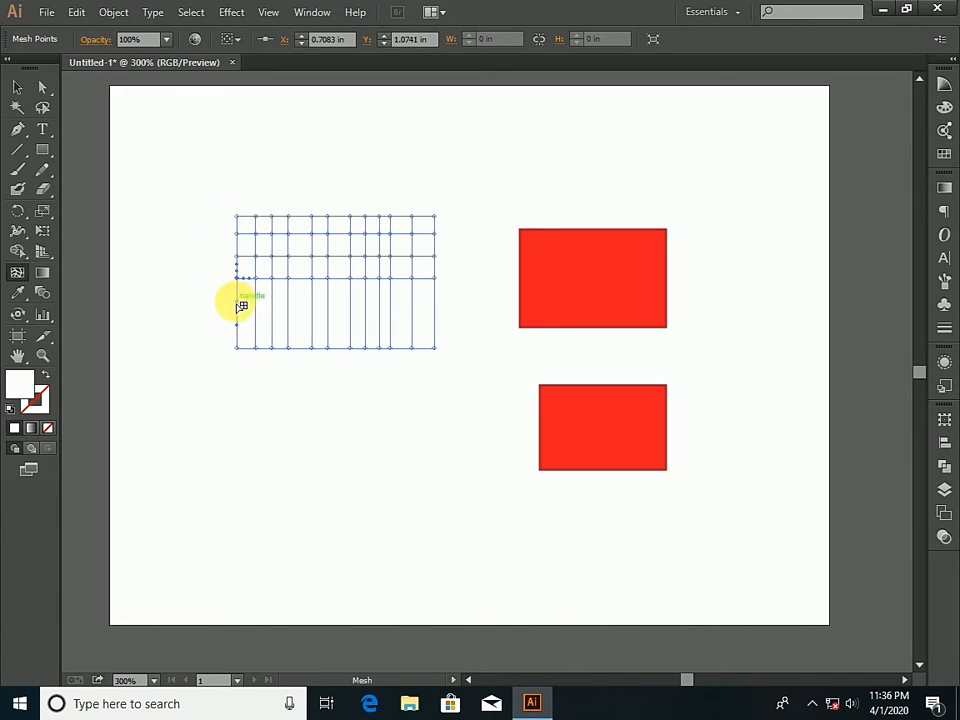
click(237, 293)
click(237, 320)
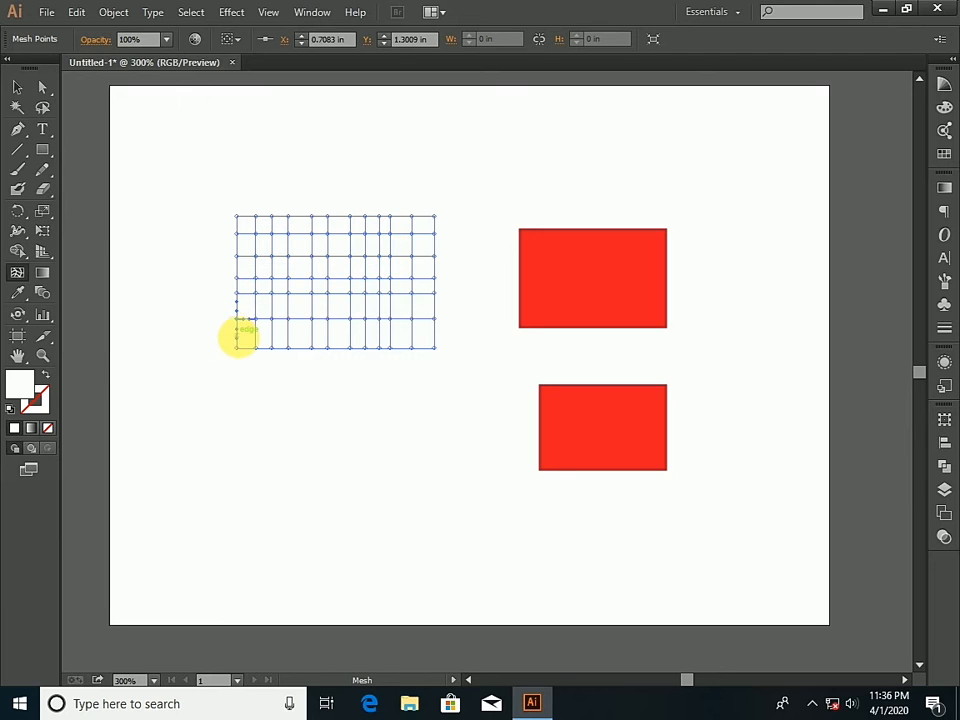
click(239, 337)
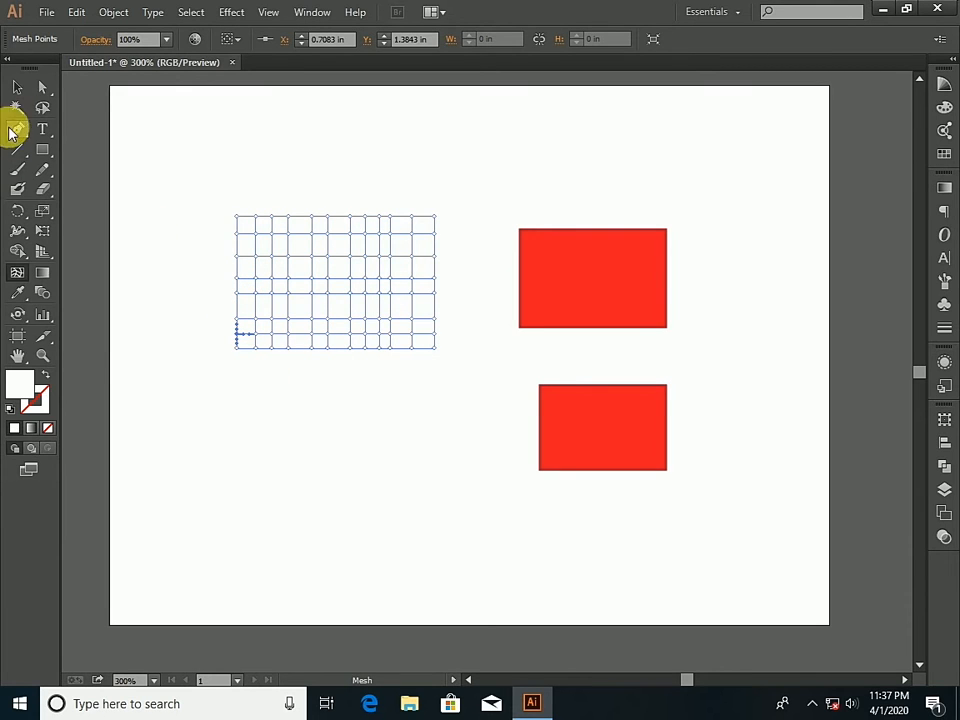
- Colour the mesh points of the rectangle's four leftmost columns red, sampled from the upper small rectangle with the Eyedropper
click(14, 94)
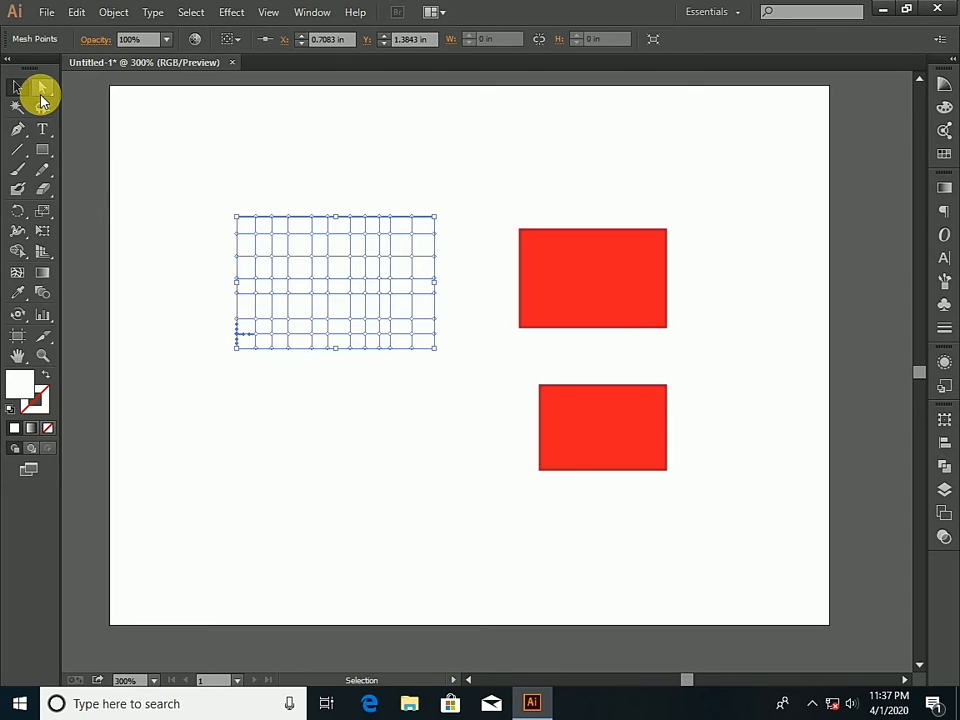
drag(41, 92, 87, 100)
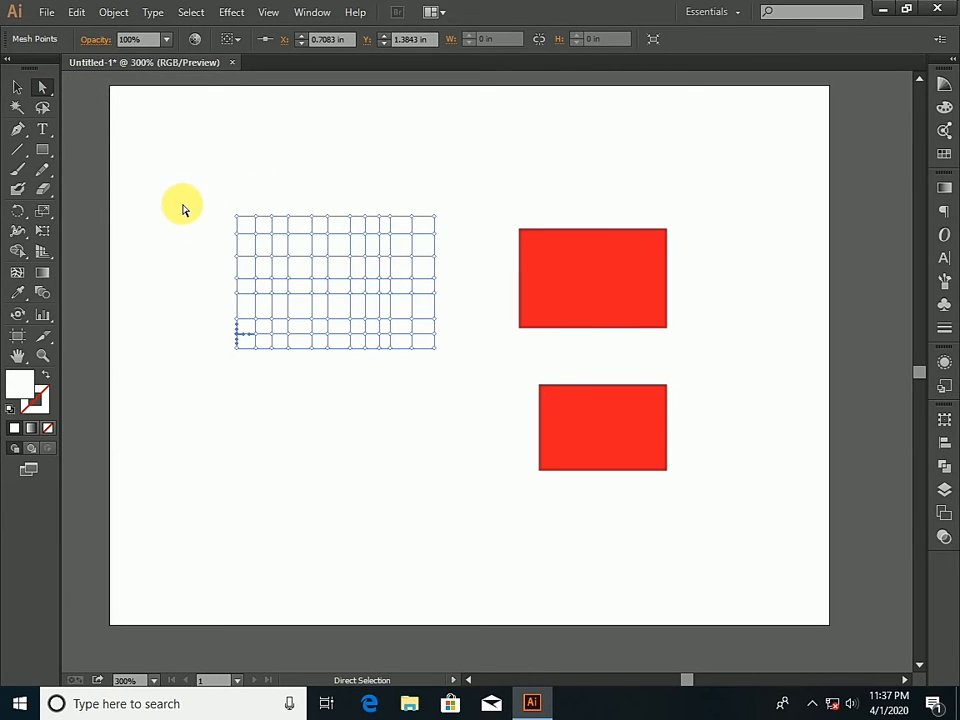
drag(186, 192, 305, 399)
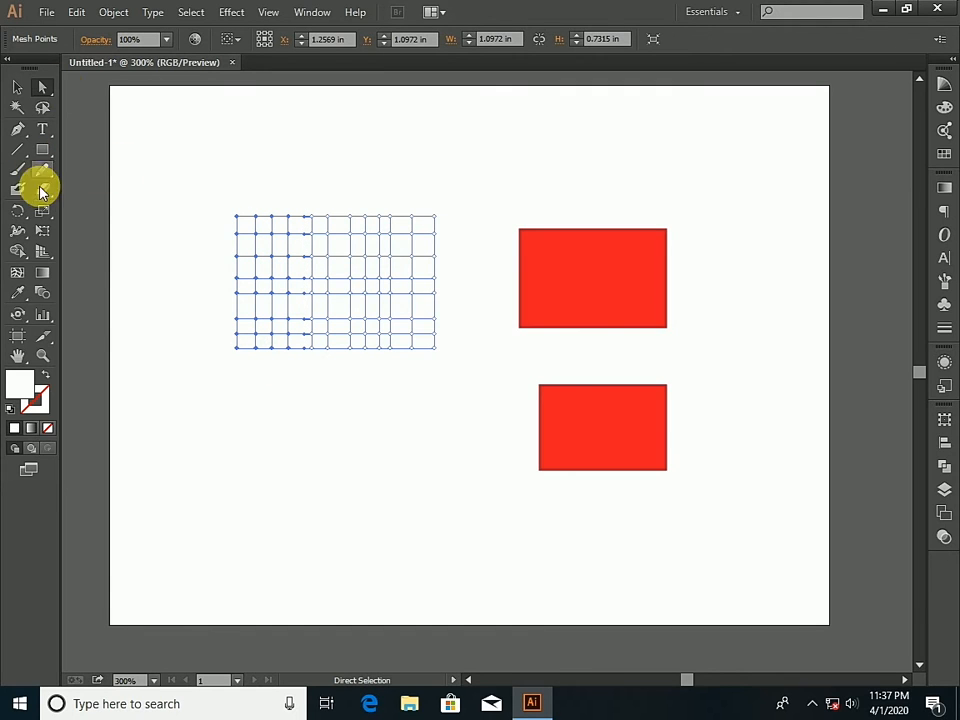
click(18, 292)
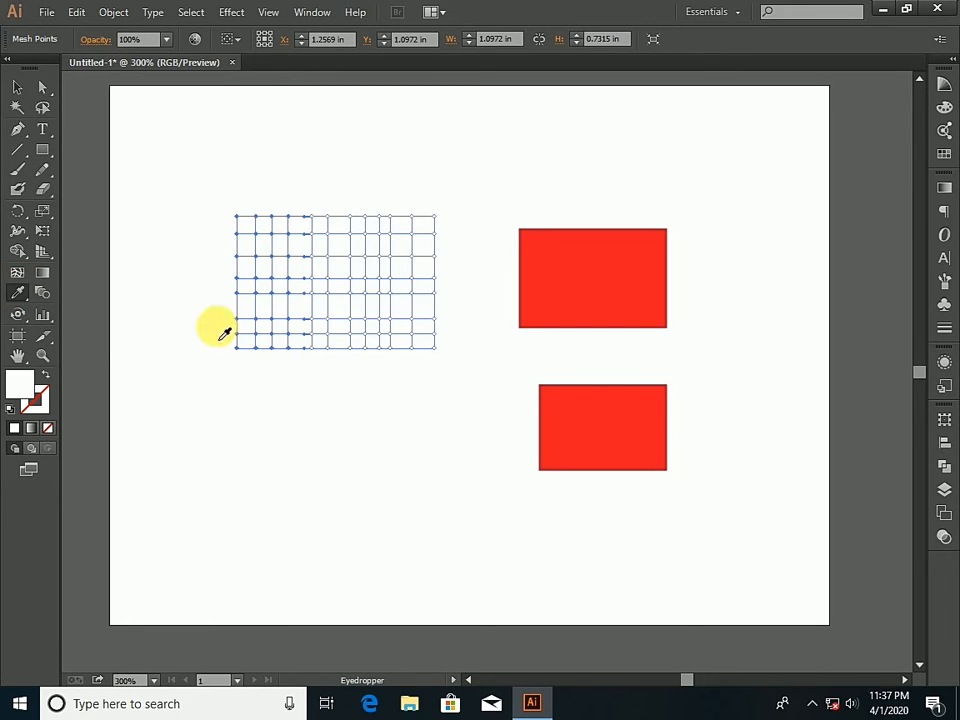
click(560, 280)
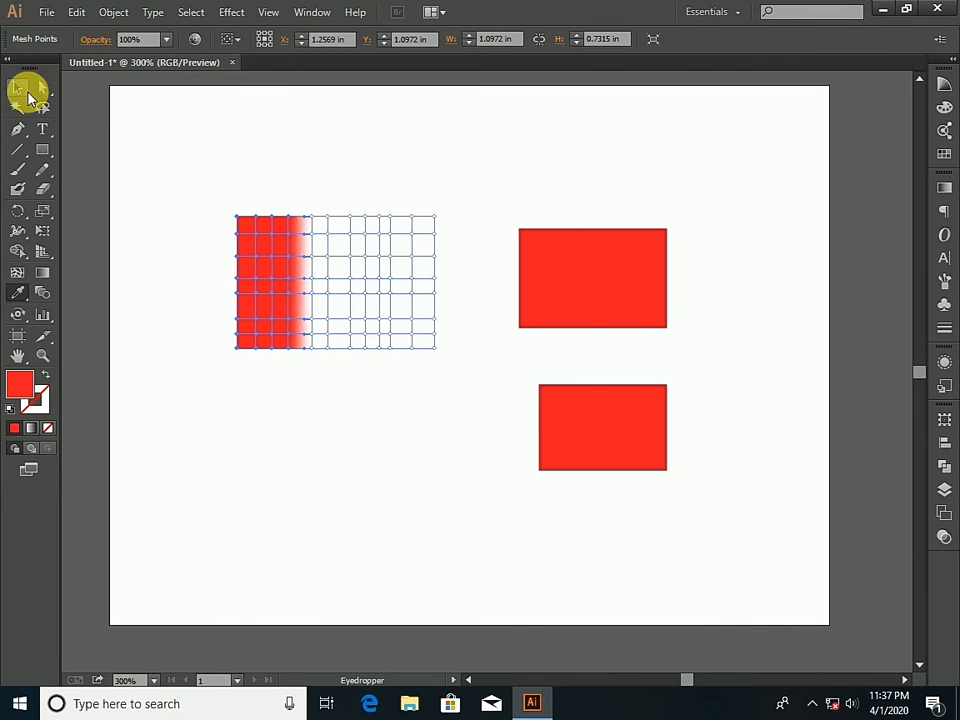
click(41, 95)
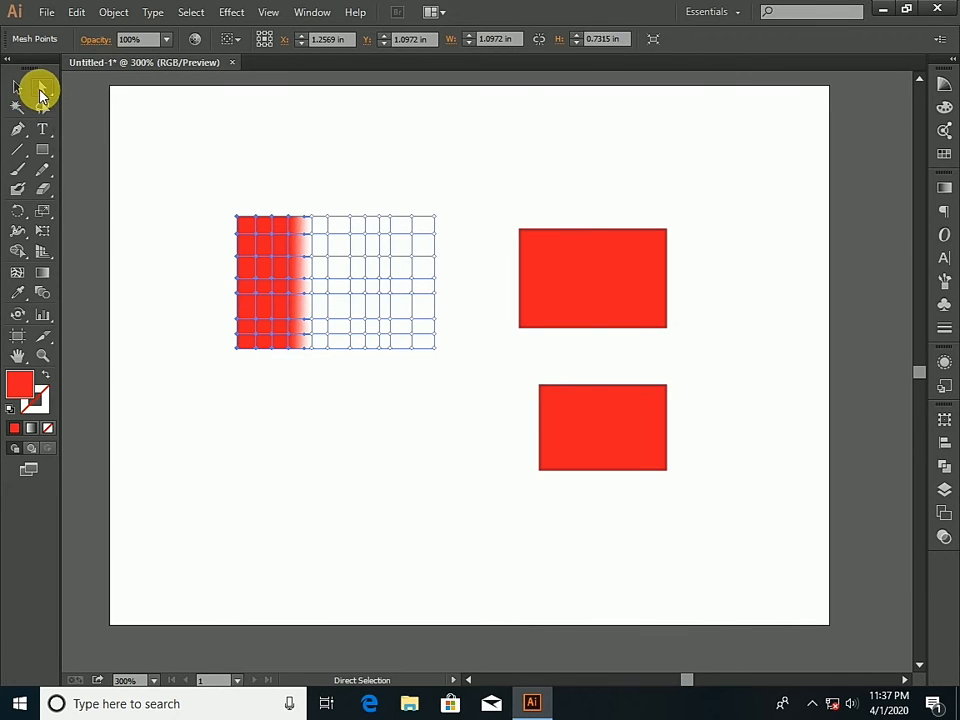
drag(465, 201, 362, 390)
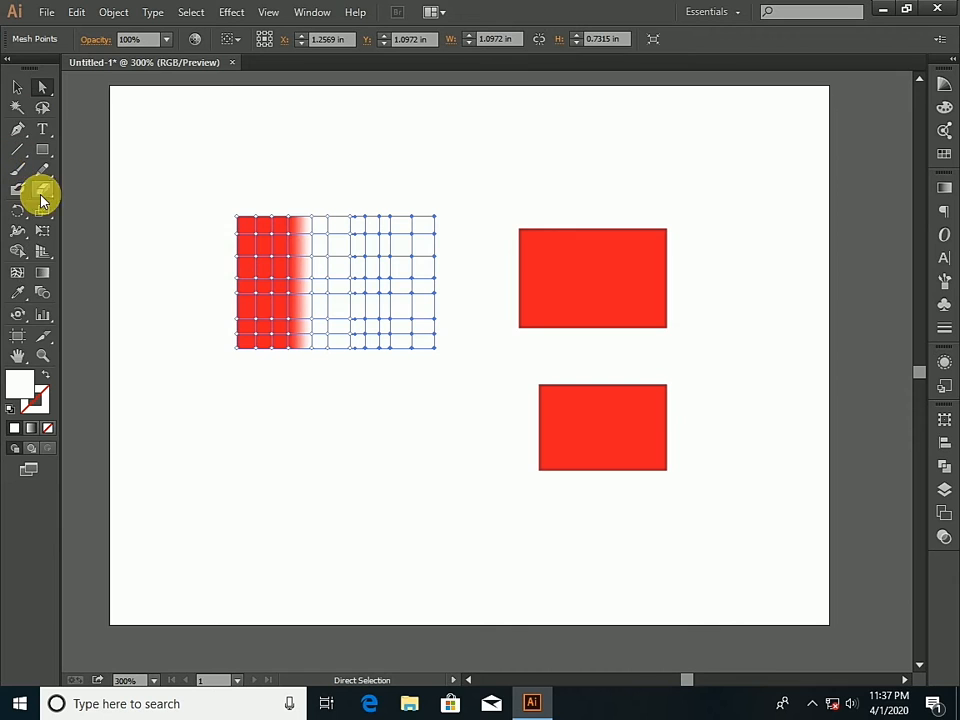
click(17, 292)
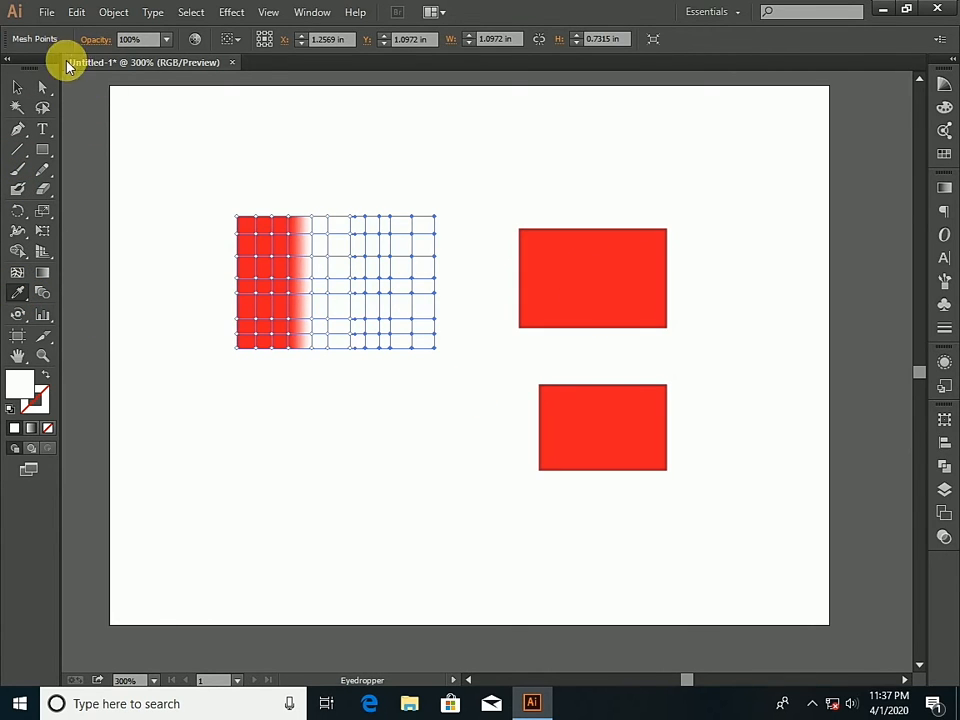
- Change the fill of the lower small rectangle to dark blue
click(18, 88)
click(592, 413)
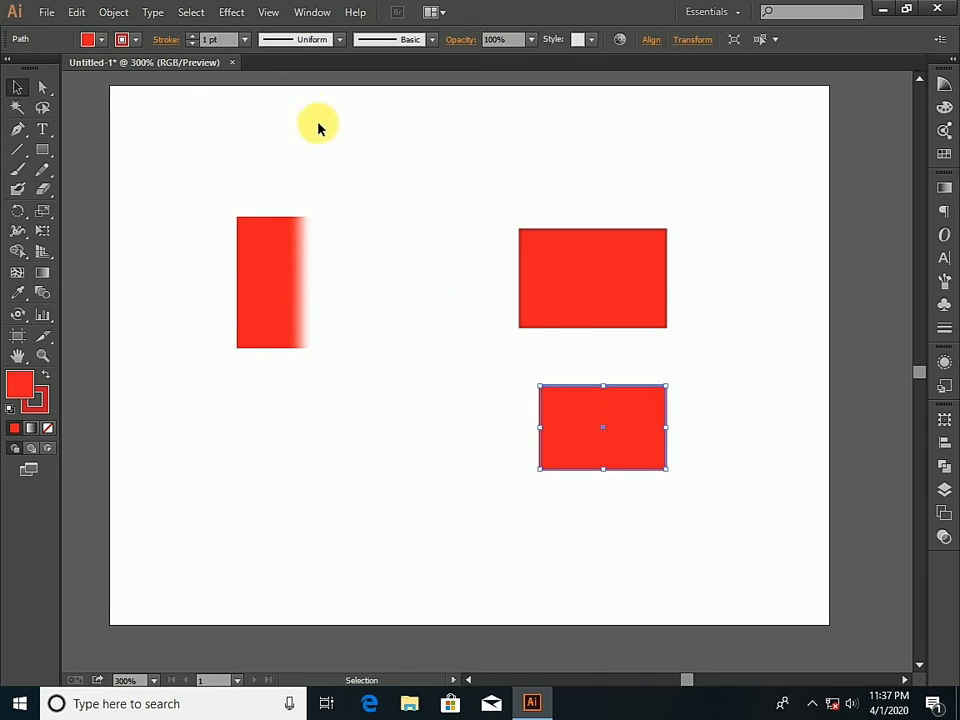
click(88, 40)
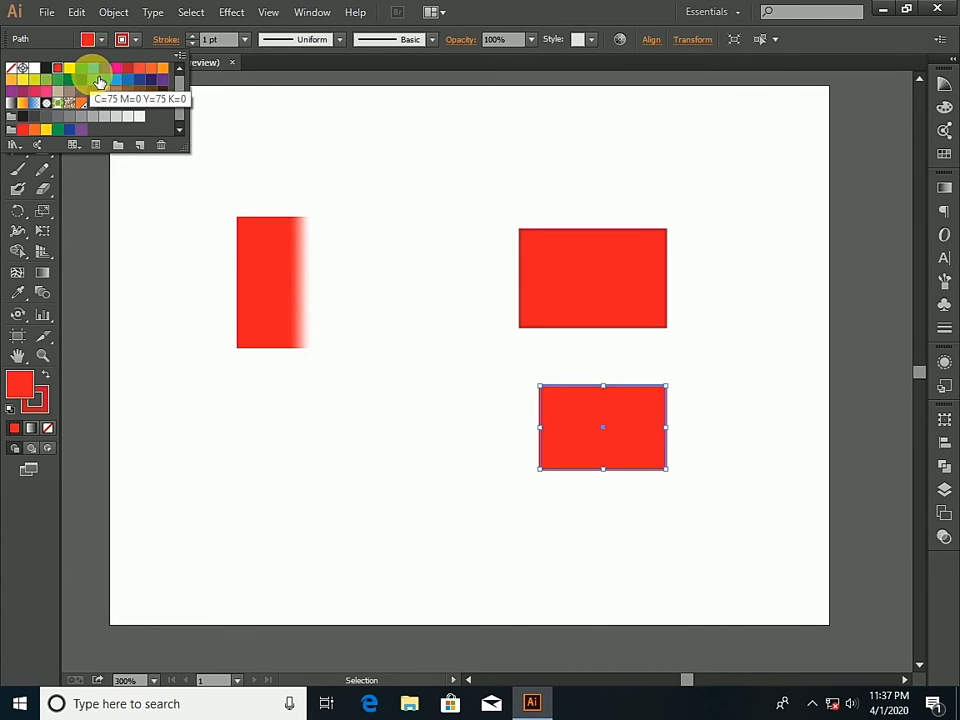
click(104, 68)
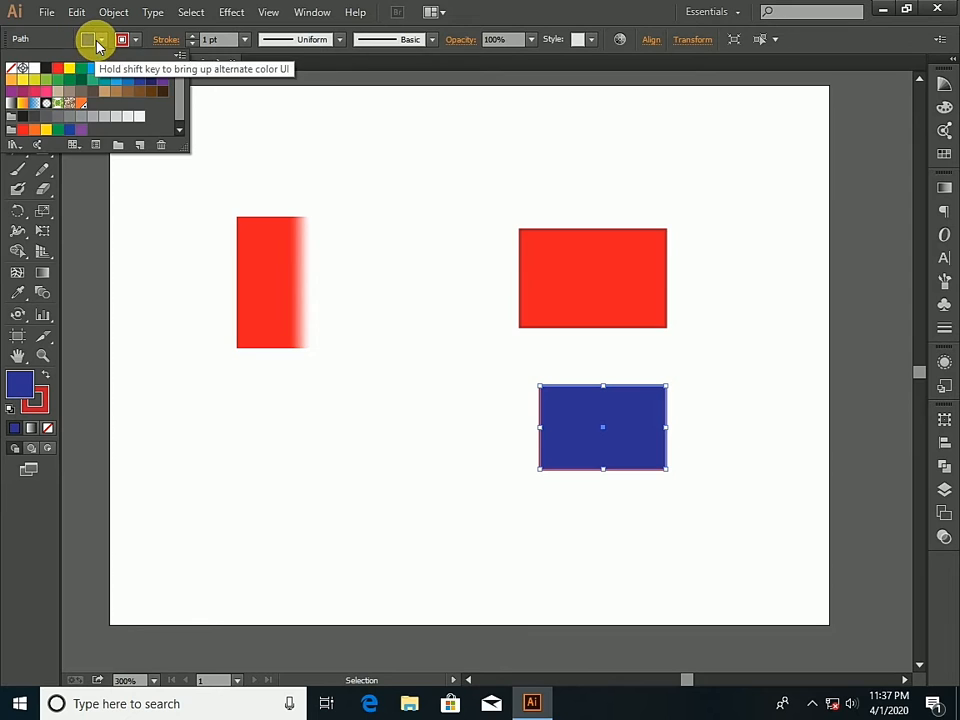
click(90, 40)
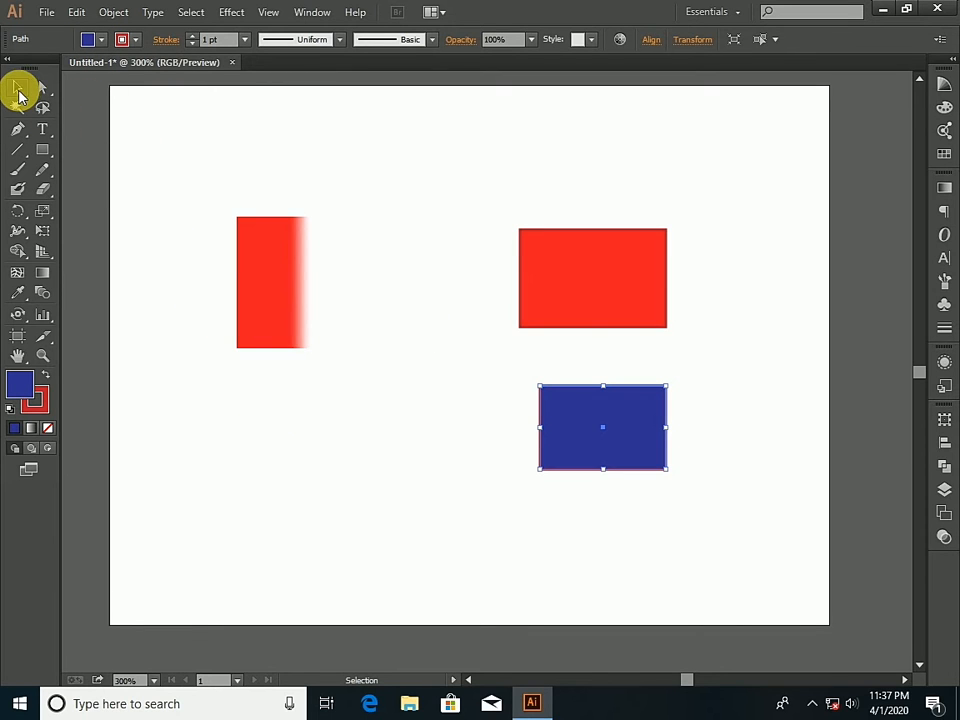
- Colour the mesh points of the rectangle's six rightmost columns dark blue from the lower small rectangle, replacing it with red from the upper one
click(43, 89)
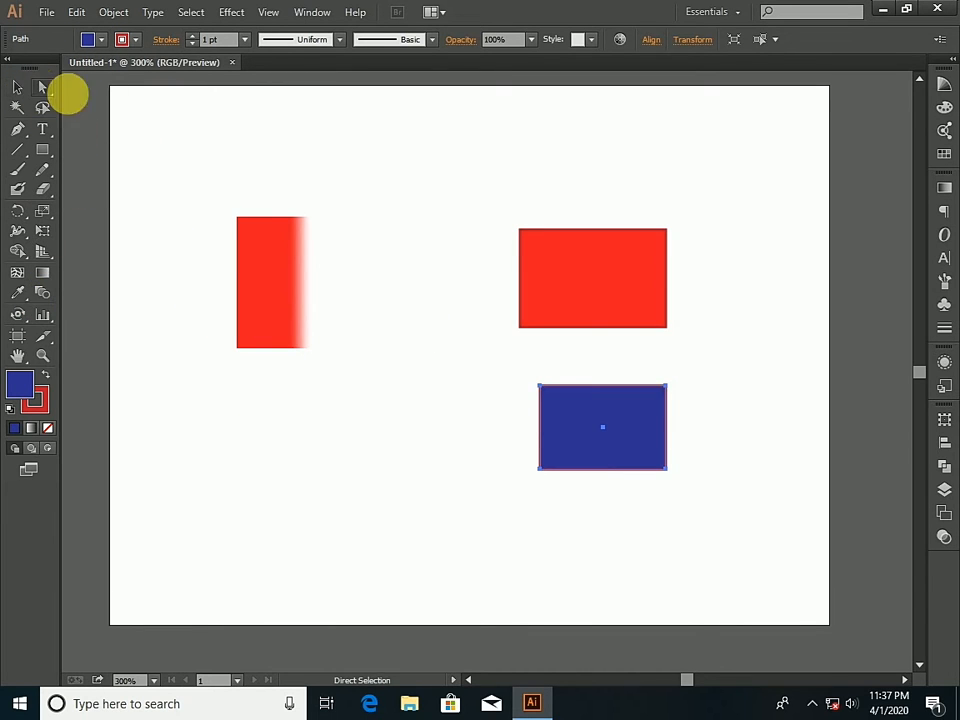
drag(469, 205, 385, 375)
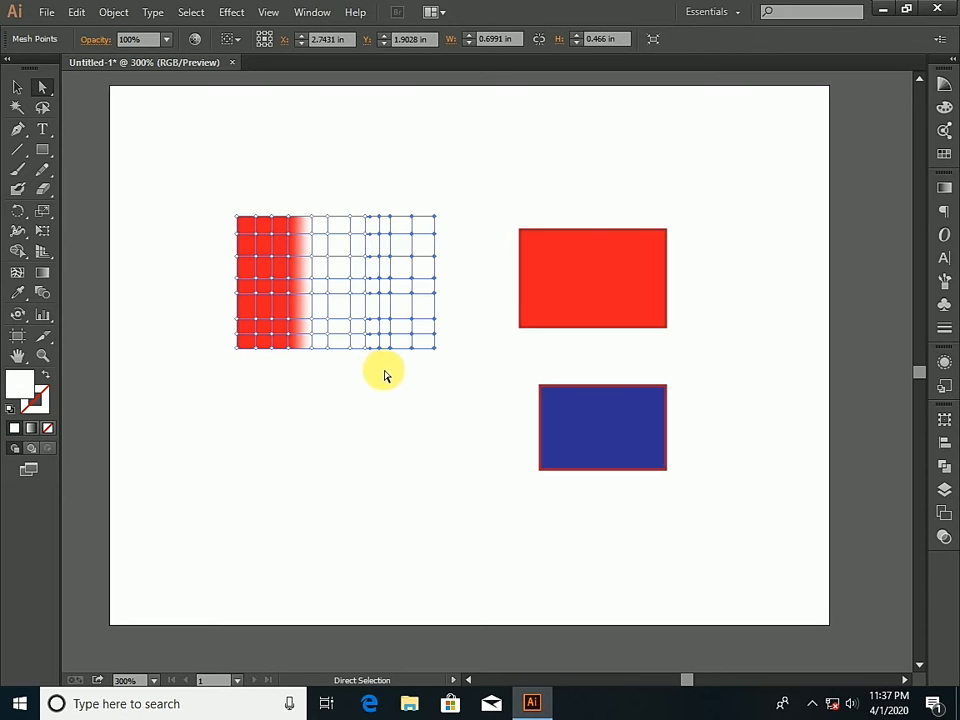
drag(453, 206, 347, 378)
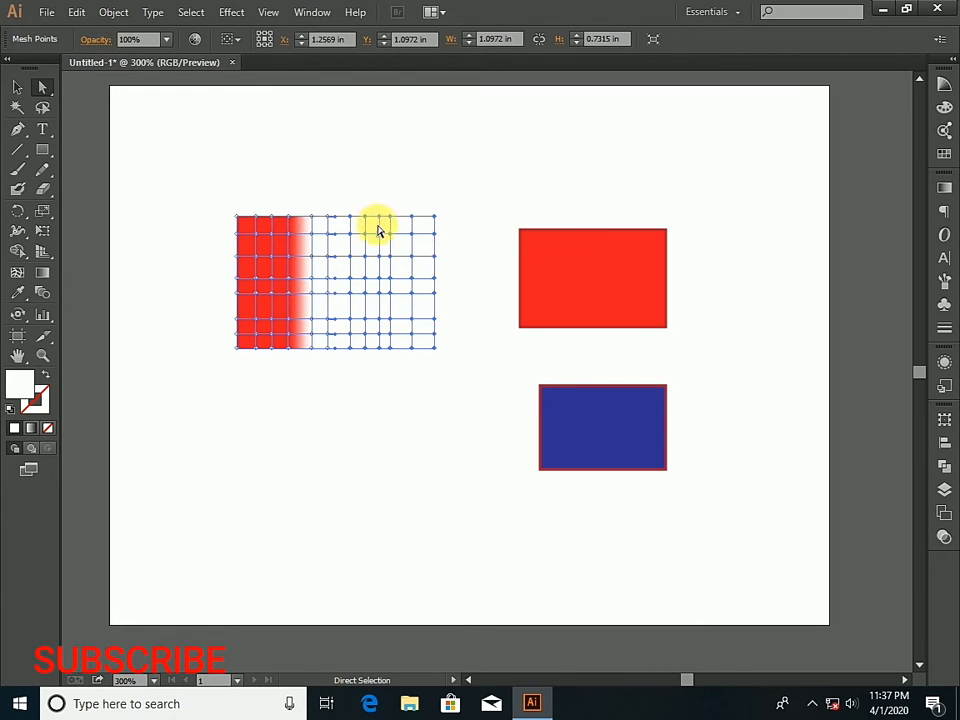
click(16, 294)
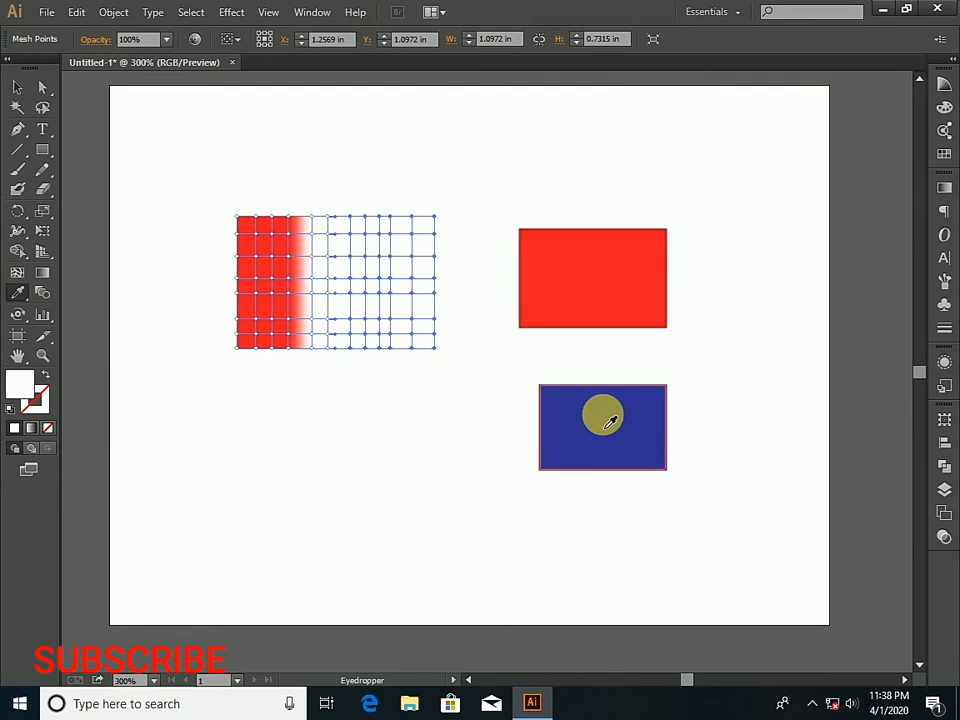
click(607, 425)
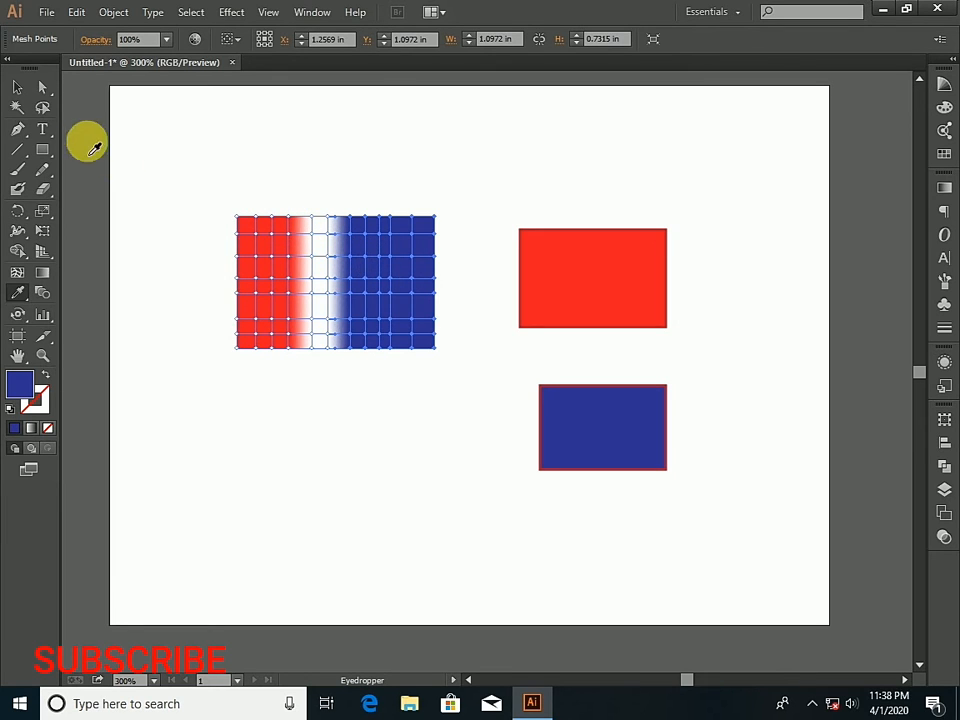
click(606, 251)
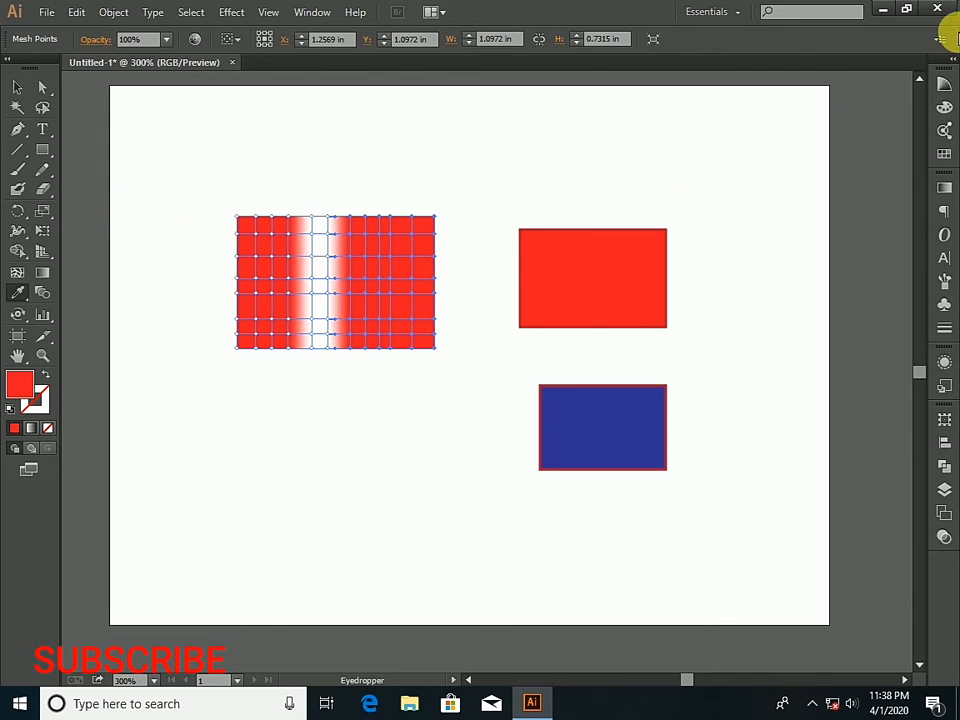
- Colour the mesh points of the rectangle's top three rows red, sampled from the upper small rectangle with the Eyedropper
click(41, 88)
drag(183, 212, 452, 281)
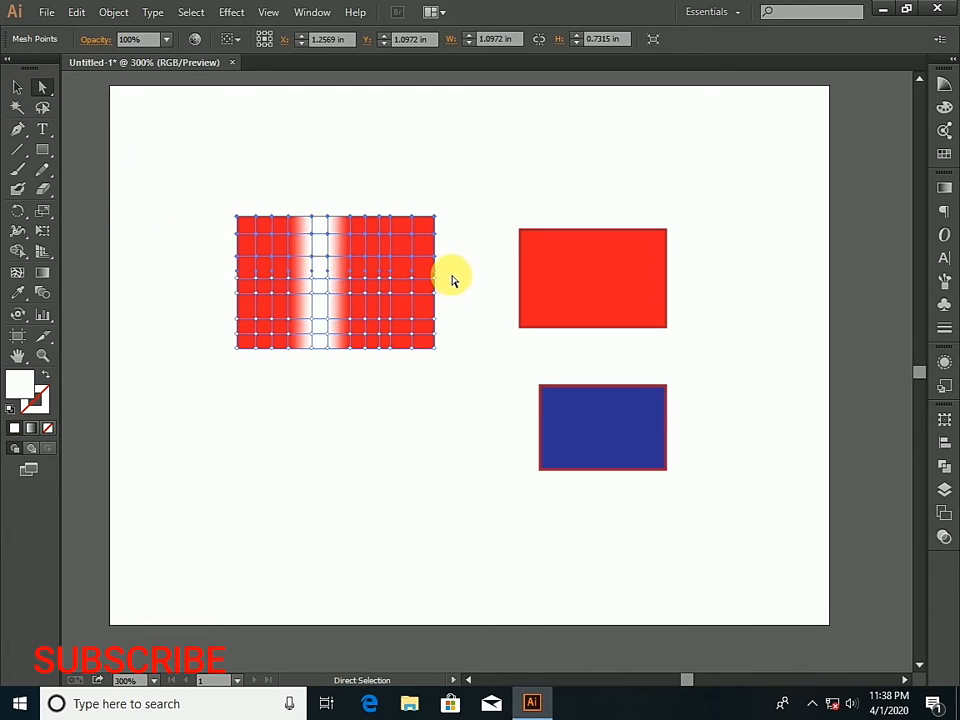
click(24, 291)
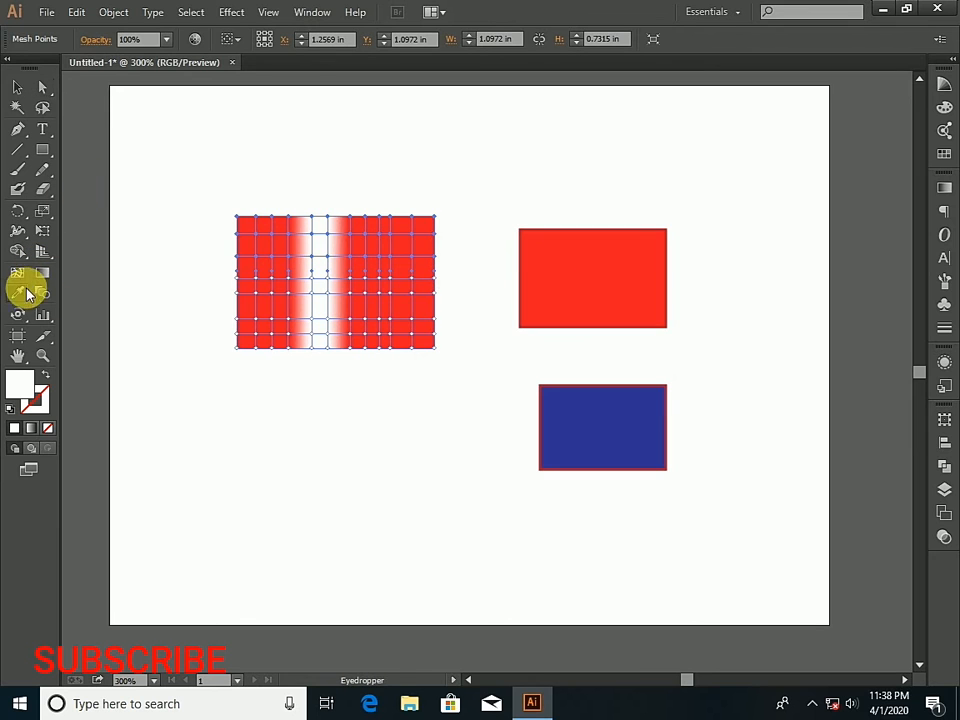
click(570, 270)
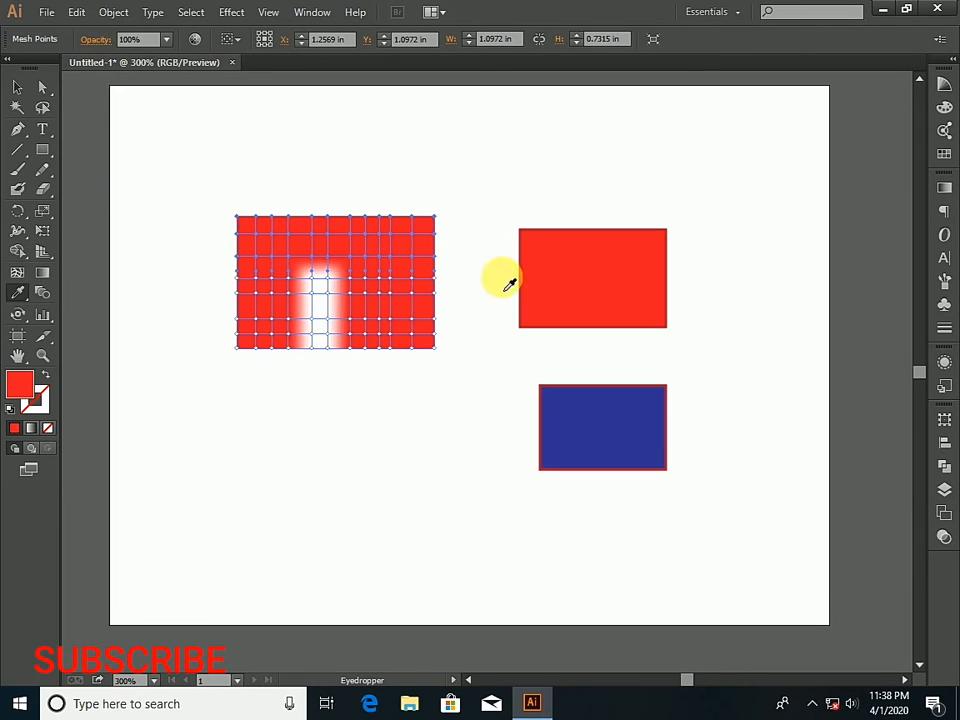
- Colour the mesh points of the rectangle's bottom three rows red, sampled from the upper small rectangle
click(42, 88)
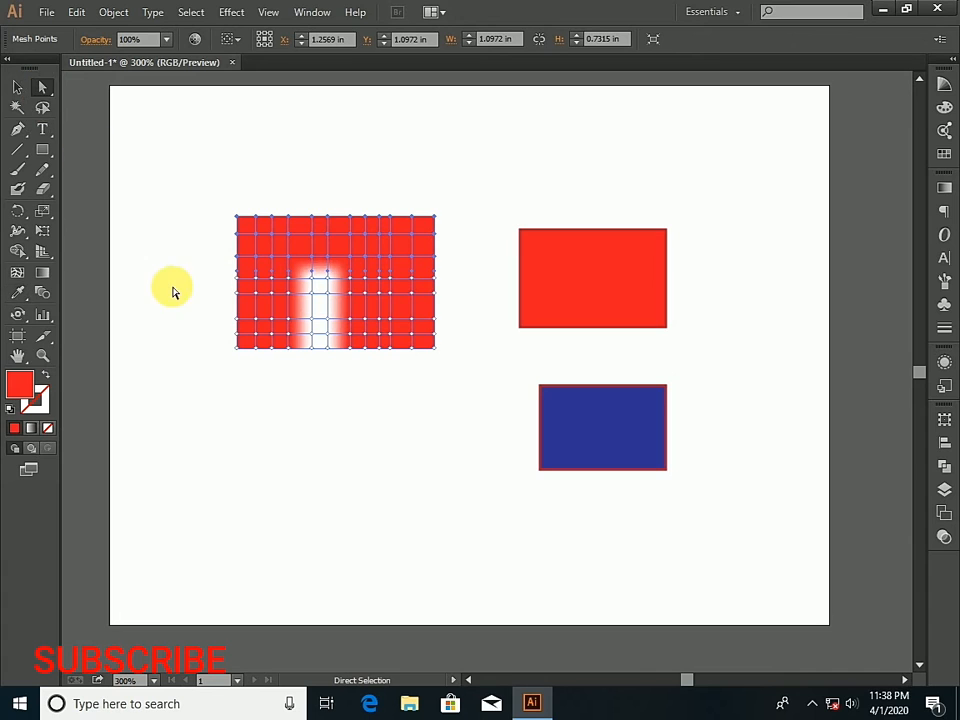
drag(193, 316, 484, 388)
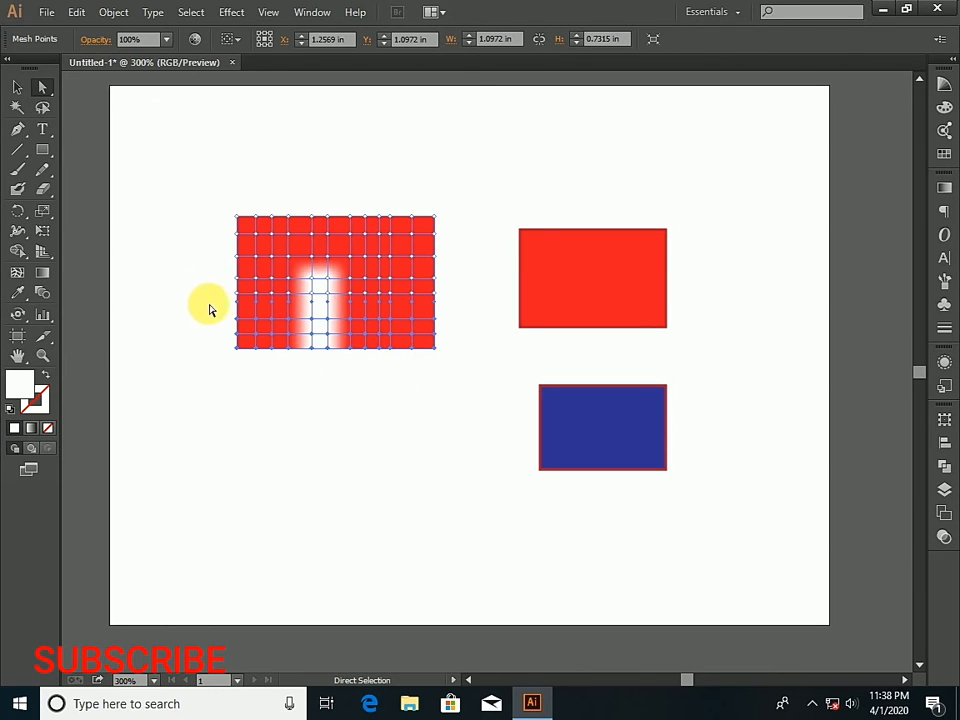
drag(193, 296, 479, 410)
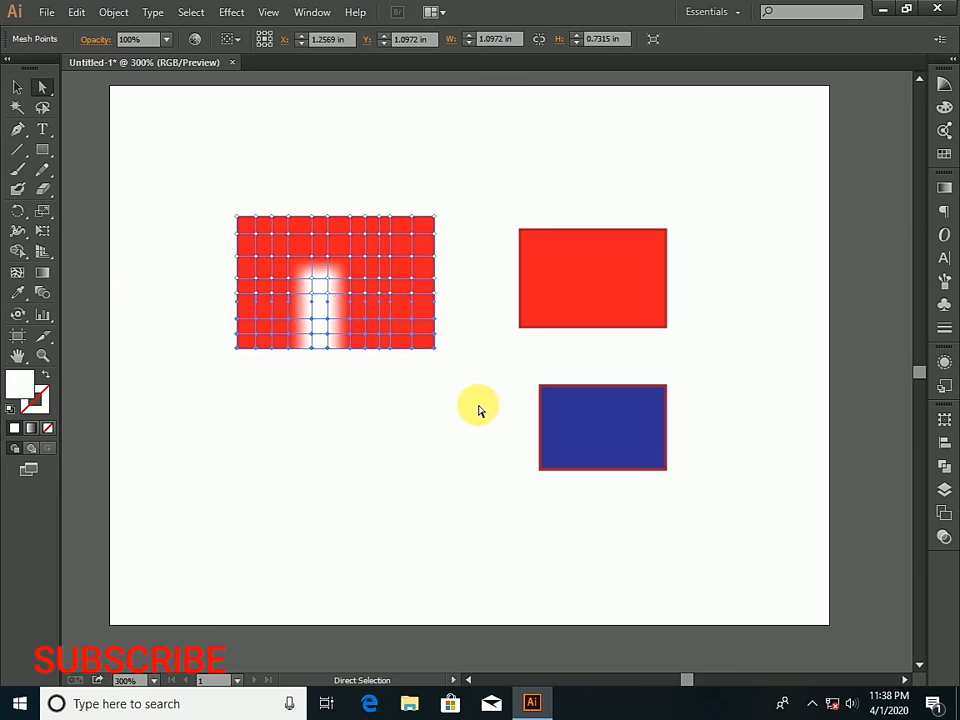
click(17, 292)
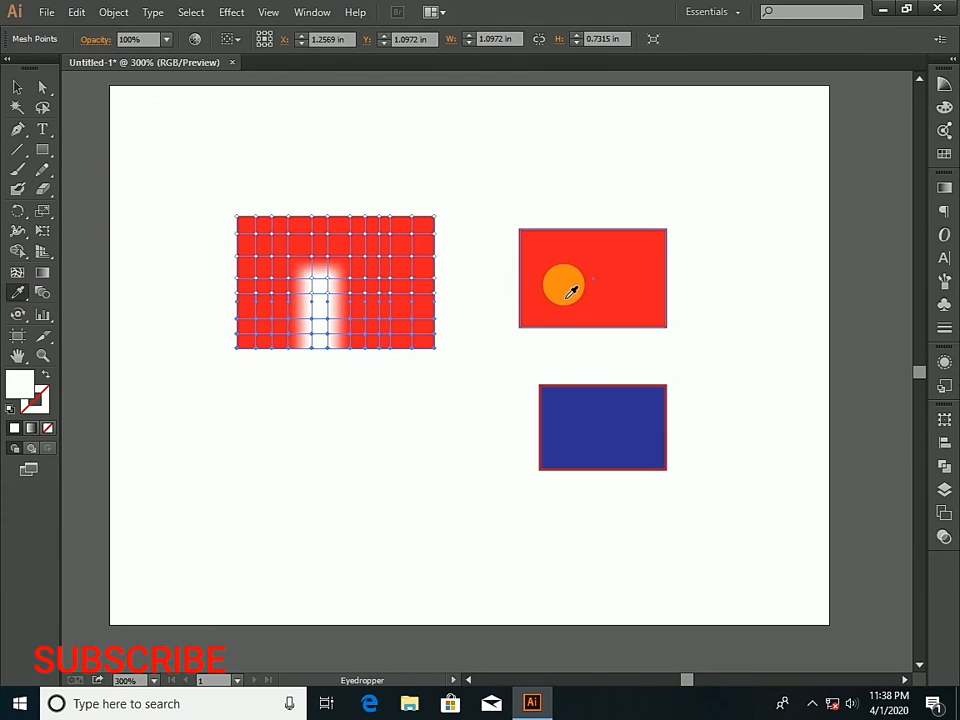
click(563, 263)
click(326, 292)
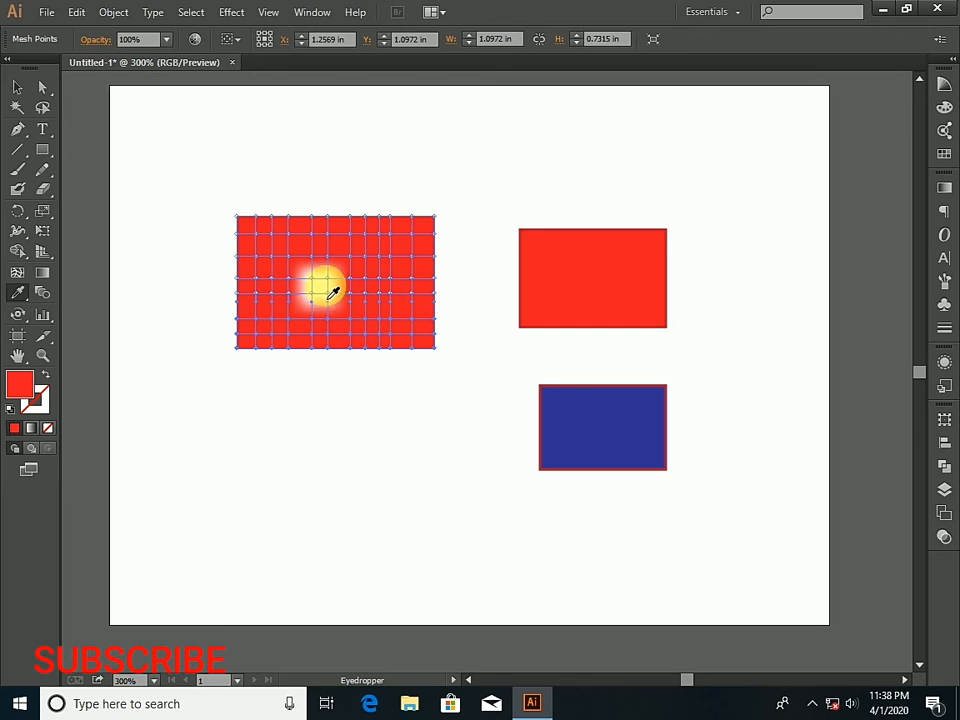
click(605, 420)
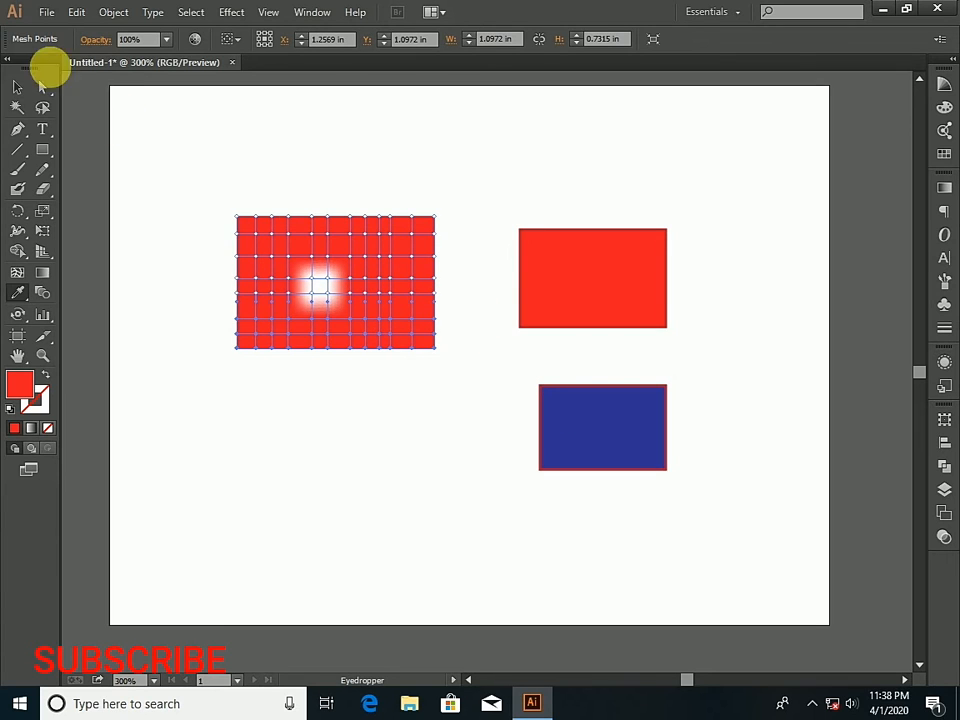
- Lasso the six mesh points around the white centre, colour them dark blue sampled from the lower small rectangle, and deselect the mesh
click(18, 88)
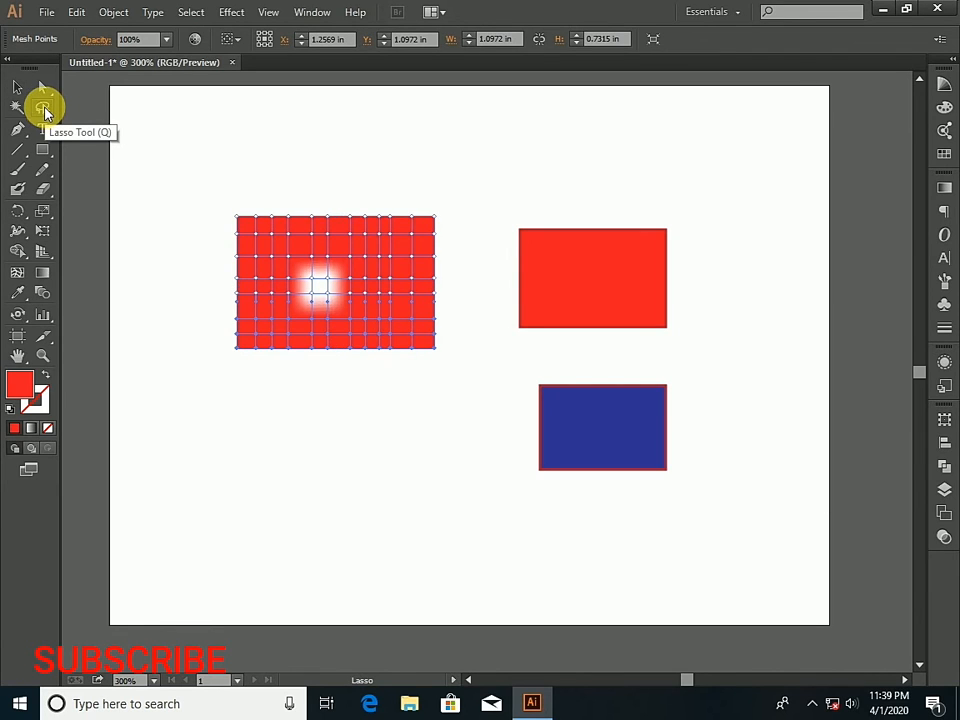
click(43, 108)
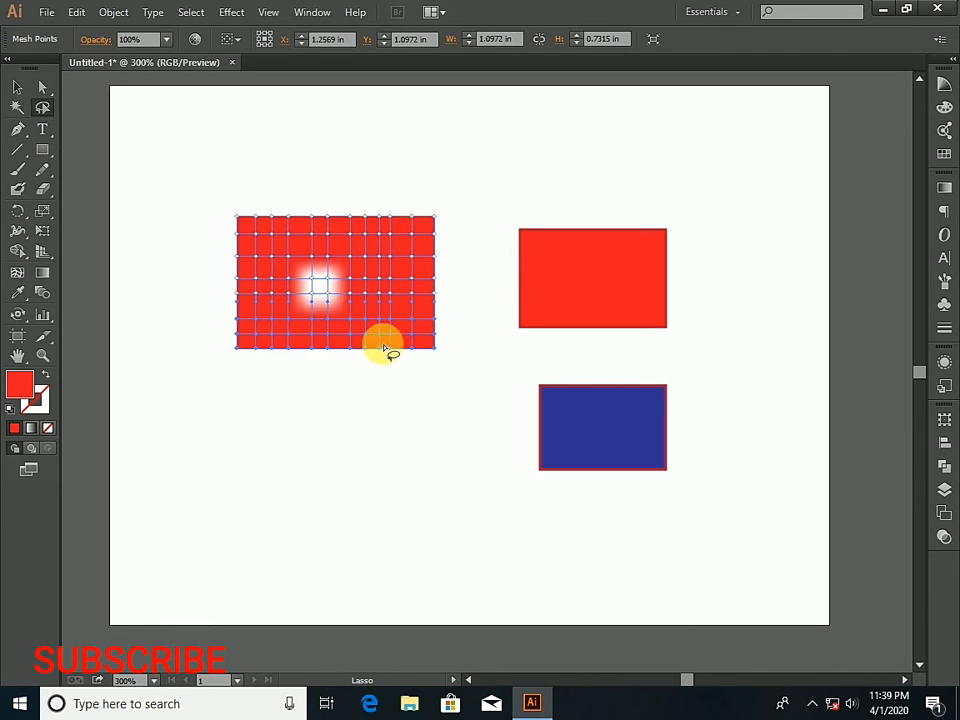
click(291, 258)
scroll(291, 258, up, 2)
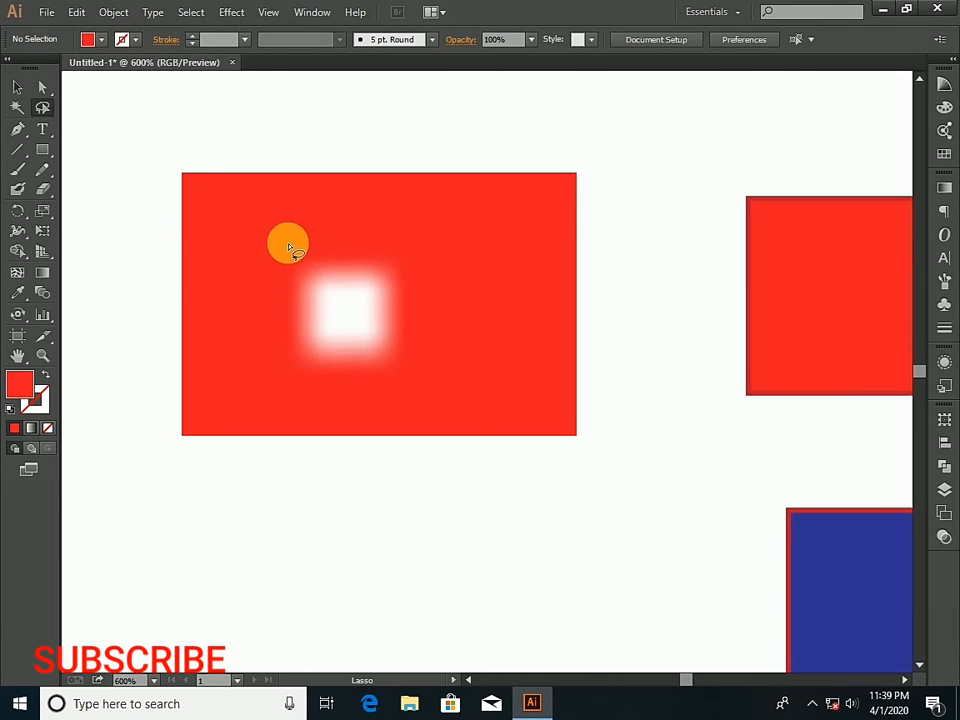
mouse_move(294, 252)
mouse_down()
mouse_move(402, 271)
mouse_move(419, 291)
mouse_move(422, 330)
mouse_move(409, 361)
mouse_move(384, 373)
mouse_move(327, 373)
mouse_move(291, 310)
mouse_move(298, 254)
mouse_up()
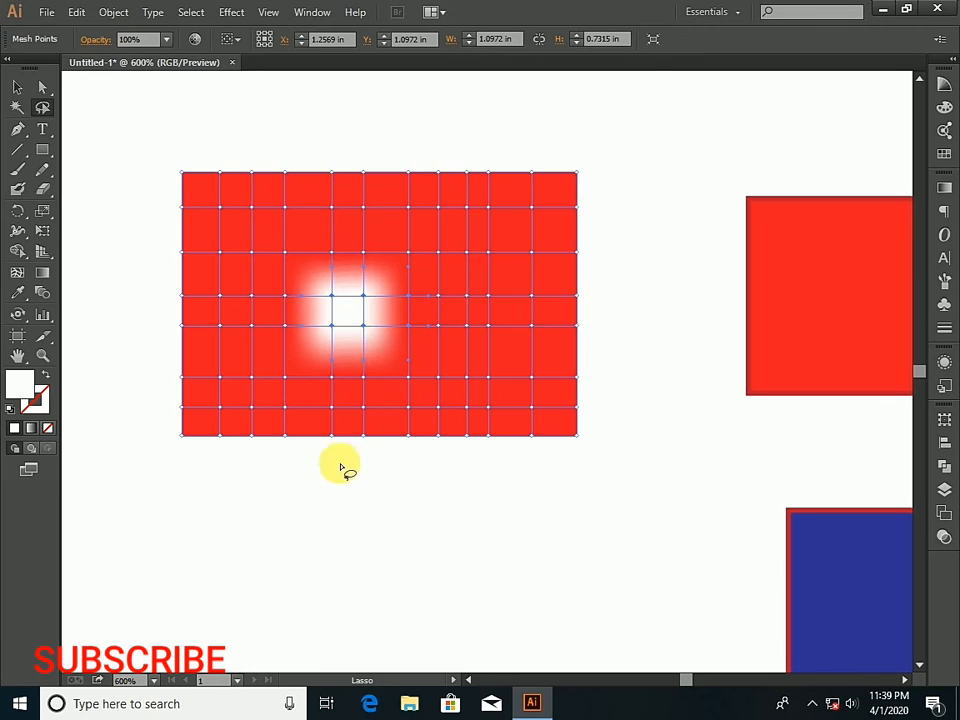
click(17, 293)
click(829, 565)
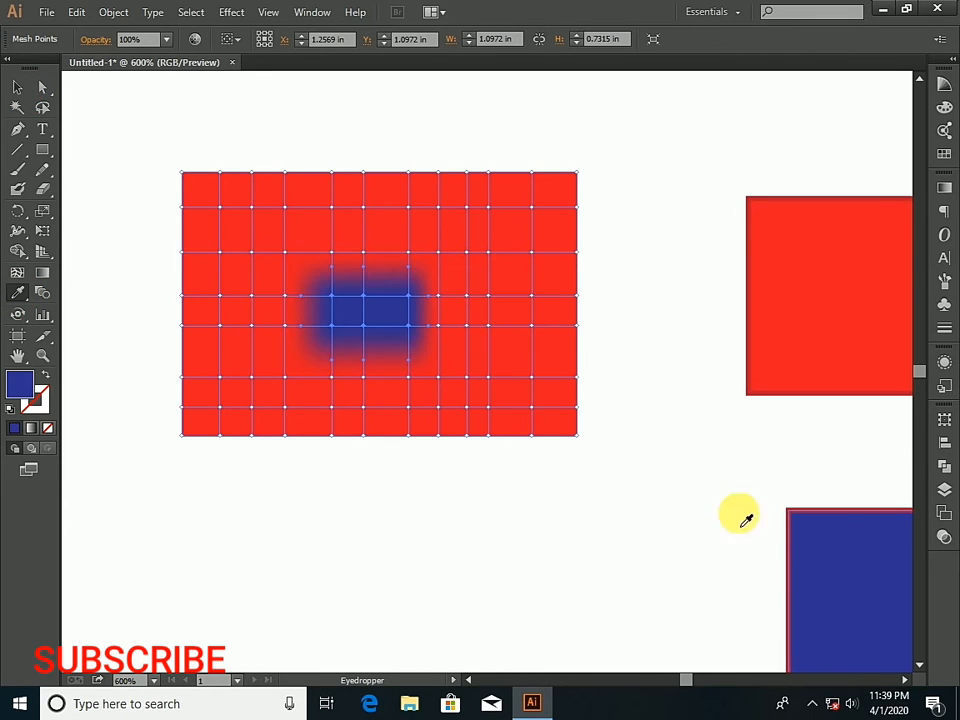
click(17, 88)
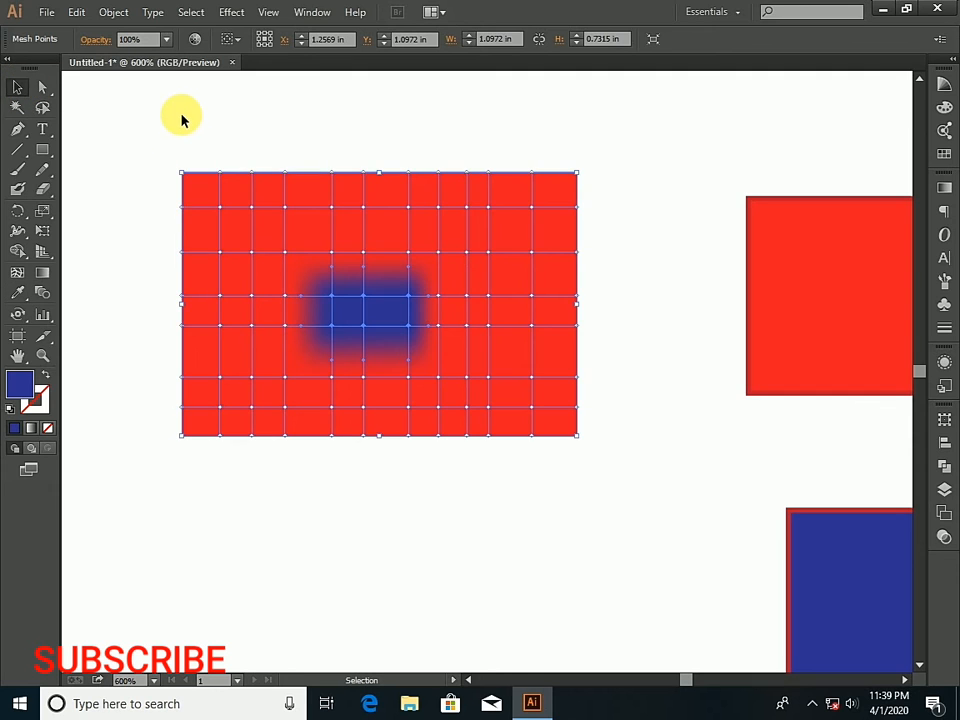
click(300, 141)
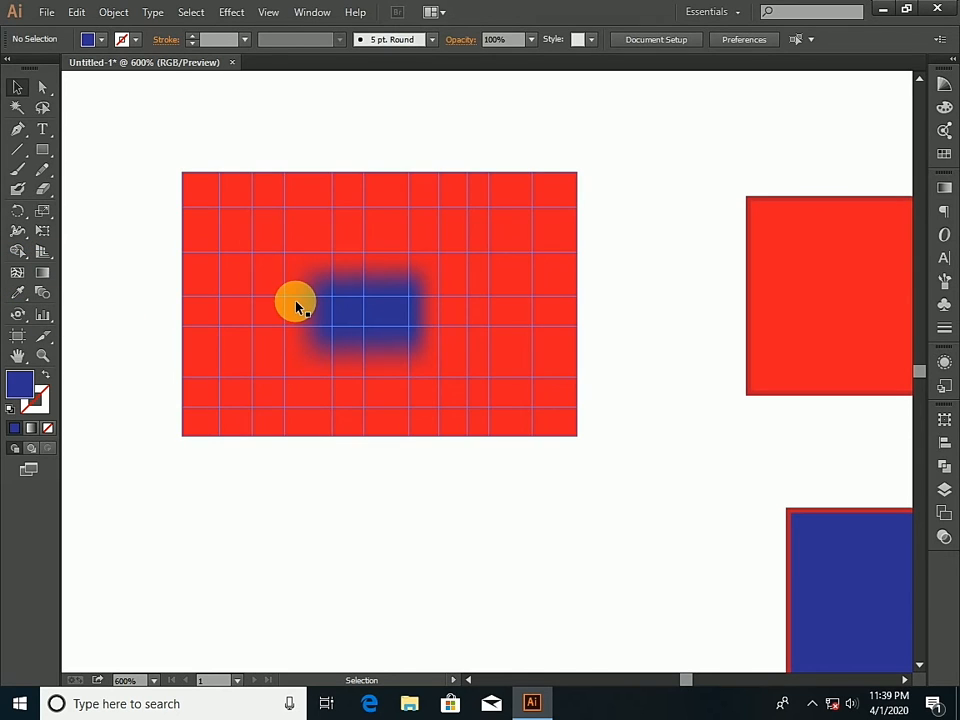
- Delete the mesh rectangle and both small colour rectangles from the artboard
scroll(297, 307, down, 3)
scroll(297, 307, up, 1)
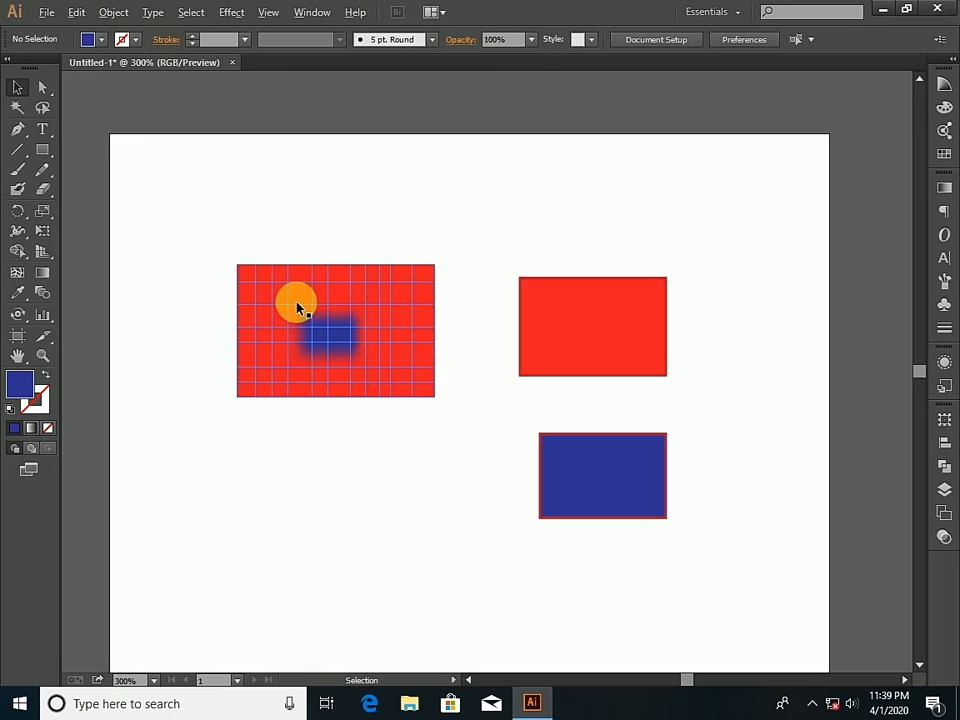
drag(178, 231, 701, 553)
key(Delete)
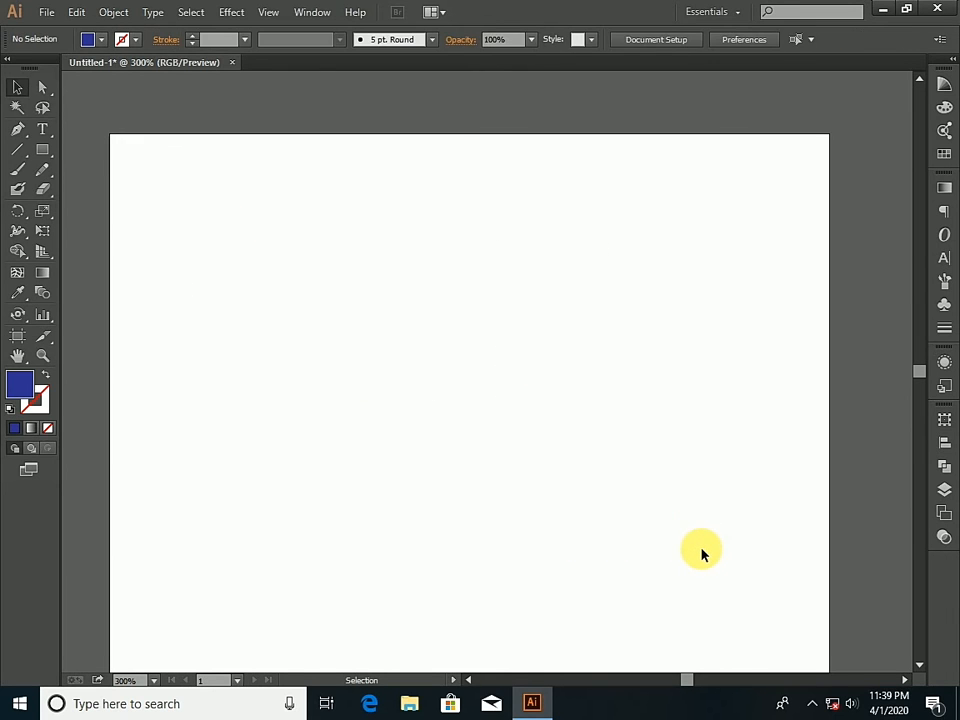
- Draw a large dark blue rectangle without a stroke on the upper left part of the artboard
click(40, 276)
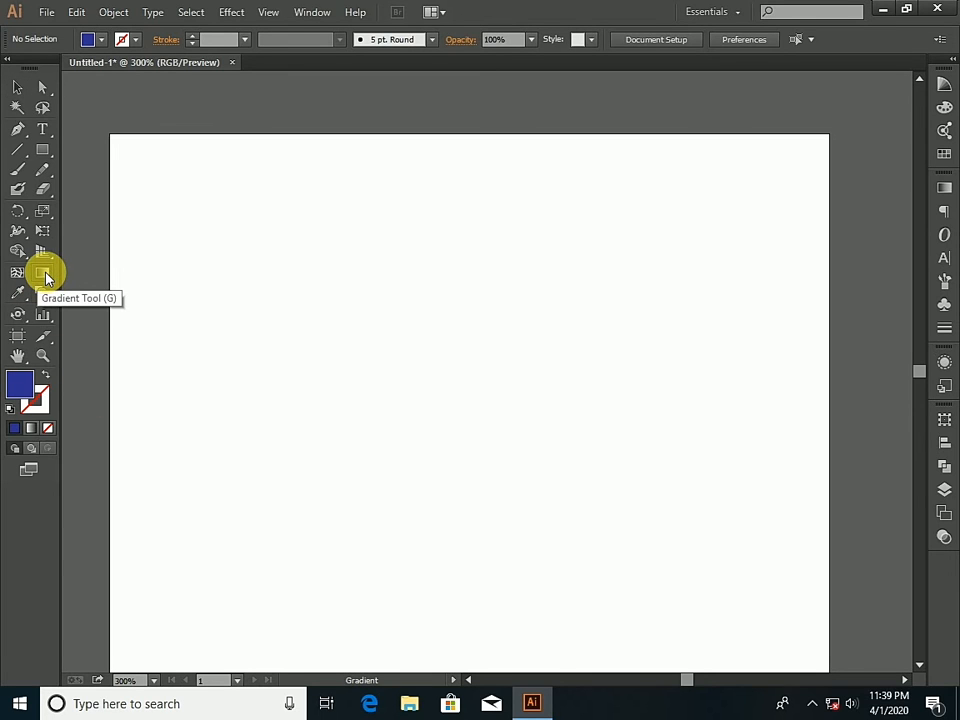
click(43, 156)
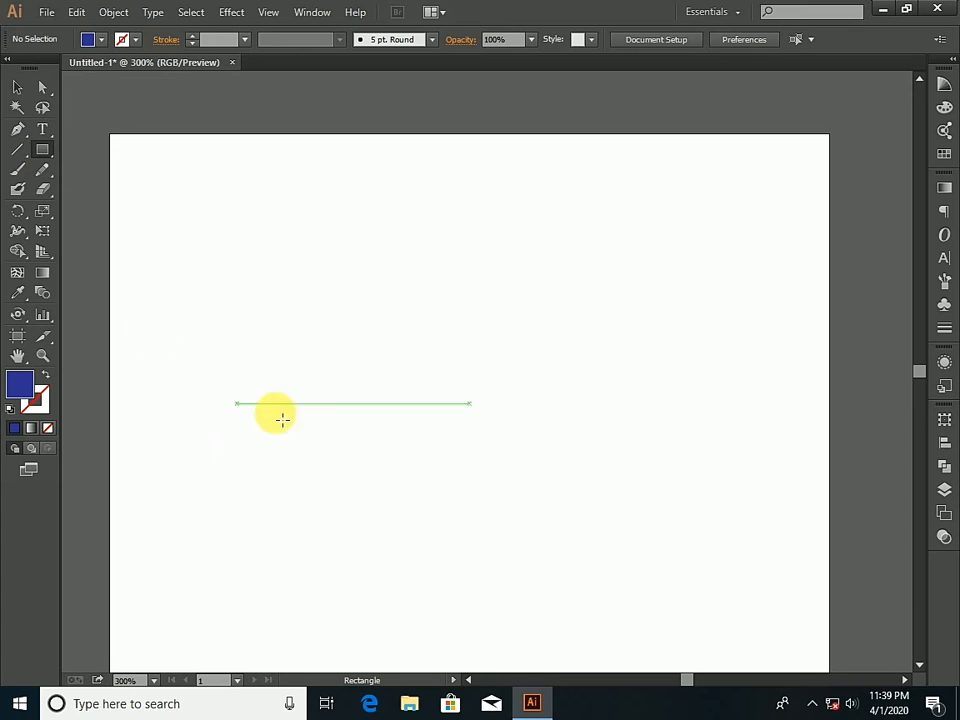
drag(211, 260, 485, 413)
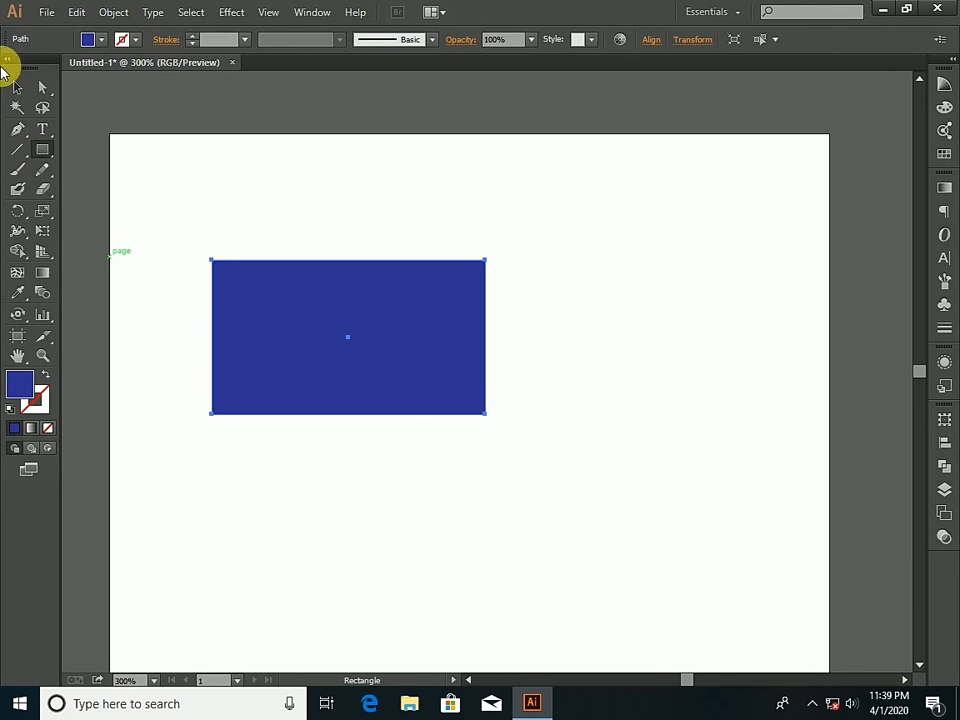
- Activate the Gradient tool and display its settings, hiding and showing them once more with the rectangle selected
double_click(41, 277)
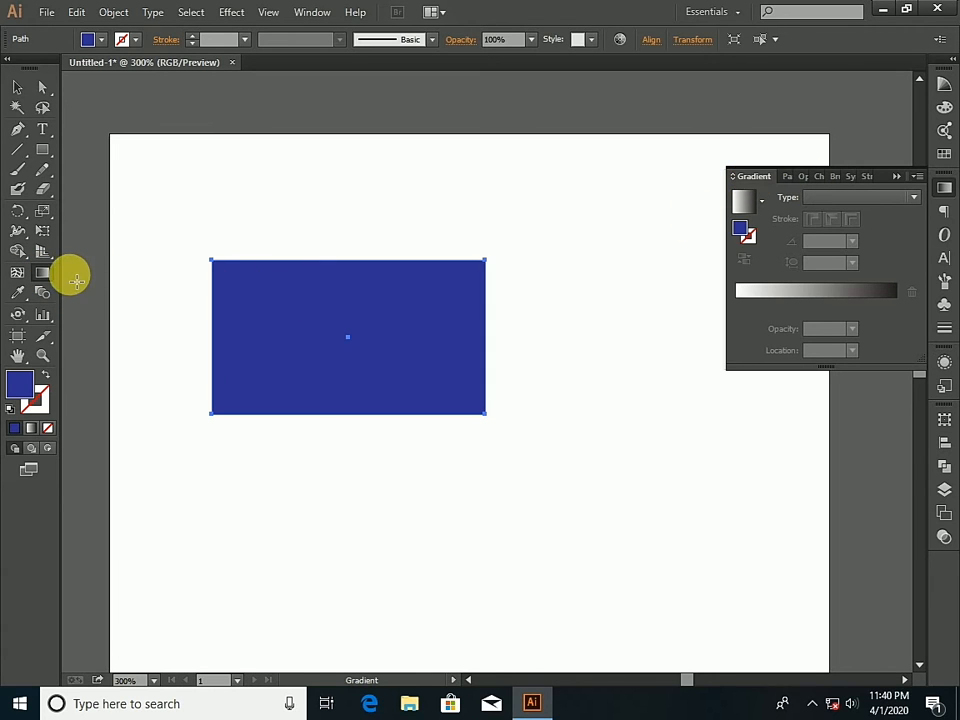
click(310, 13)
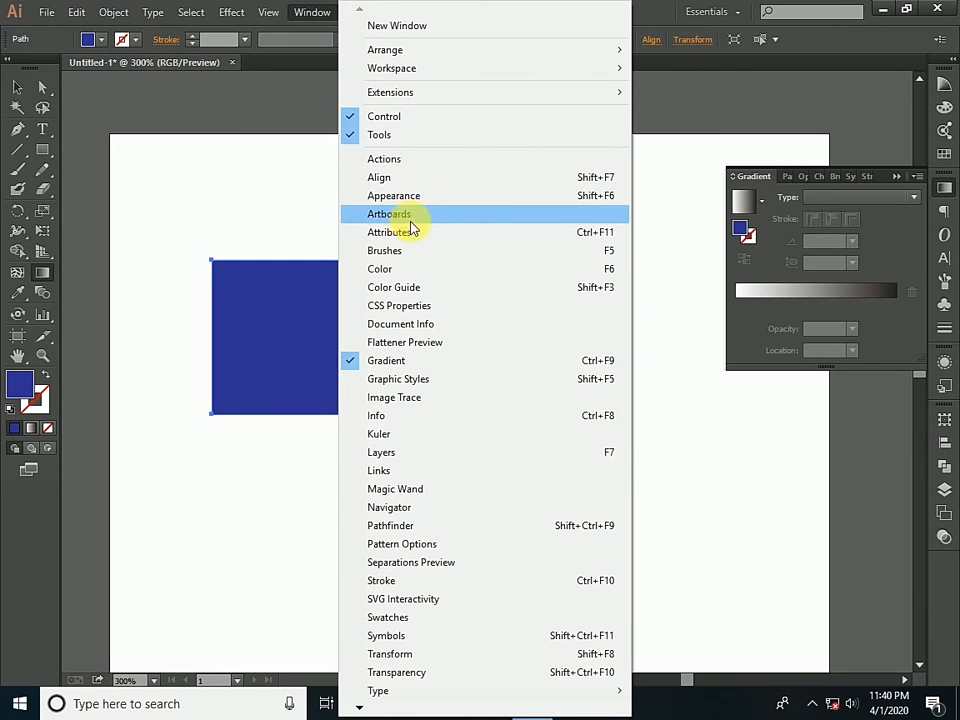
click(419, 366)
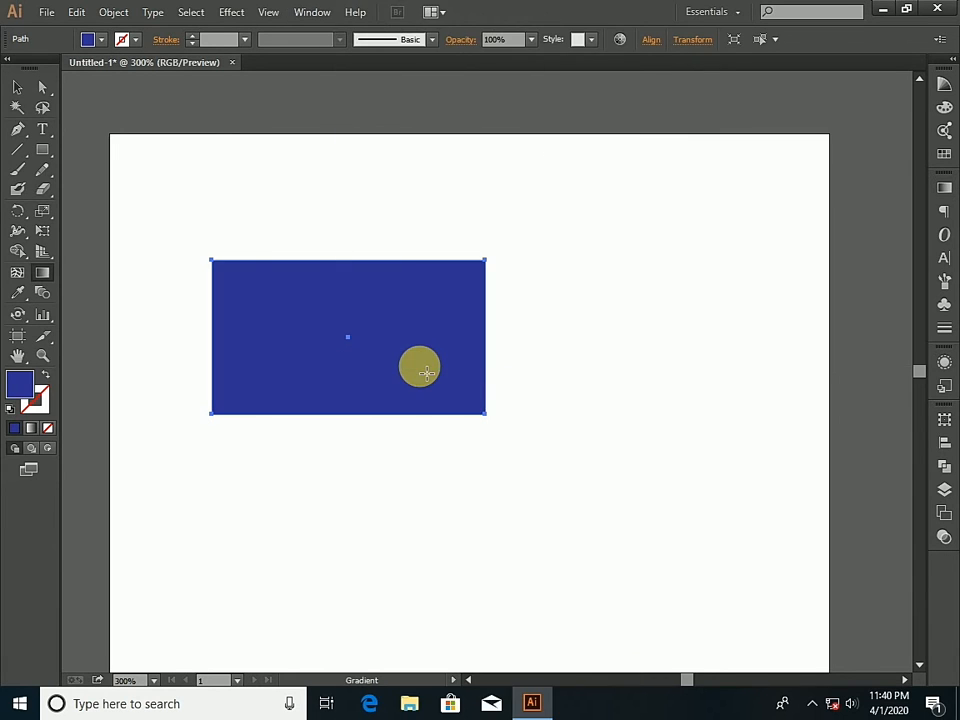
click(314, 12)
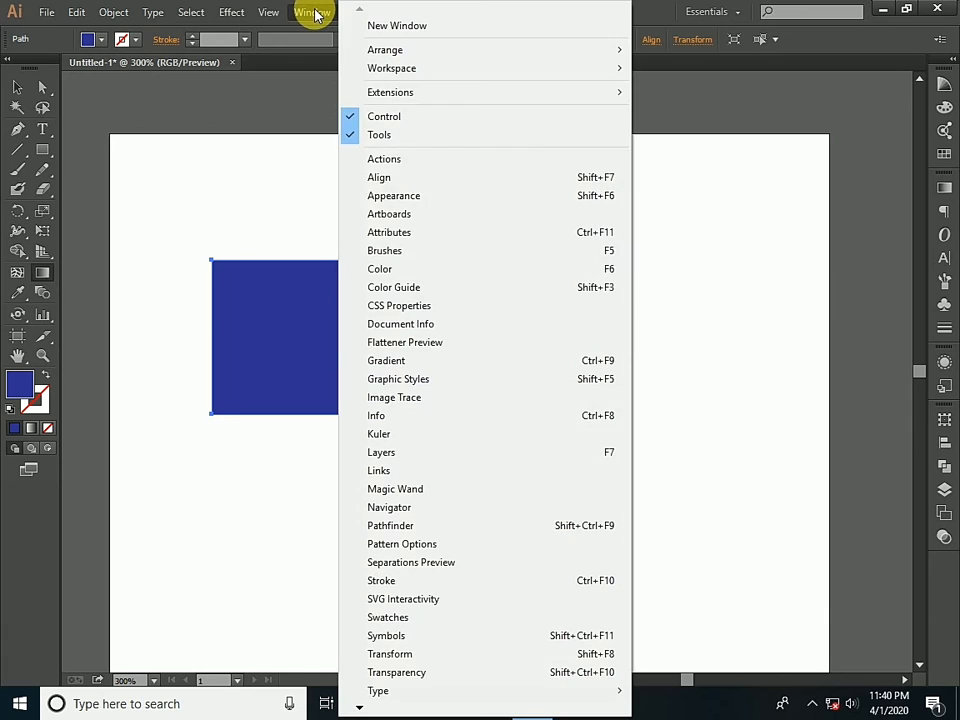
click(424, 366)
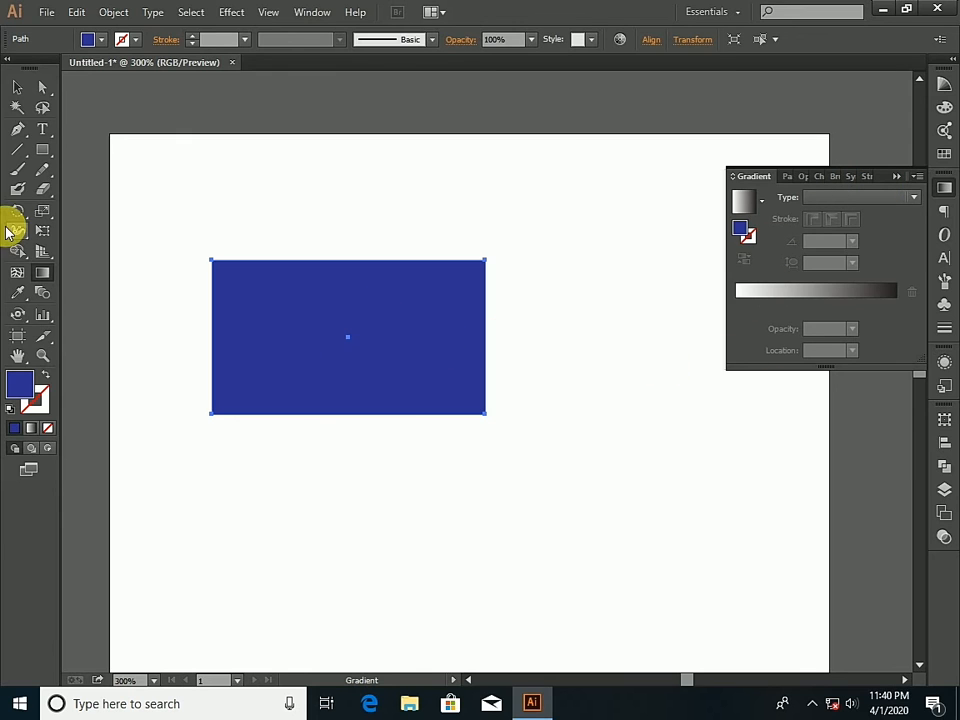
- Try to choose a gradient type for the selected dark blue rectangle
click(17, 88)
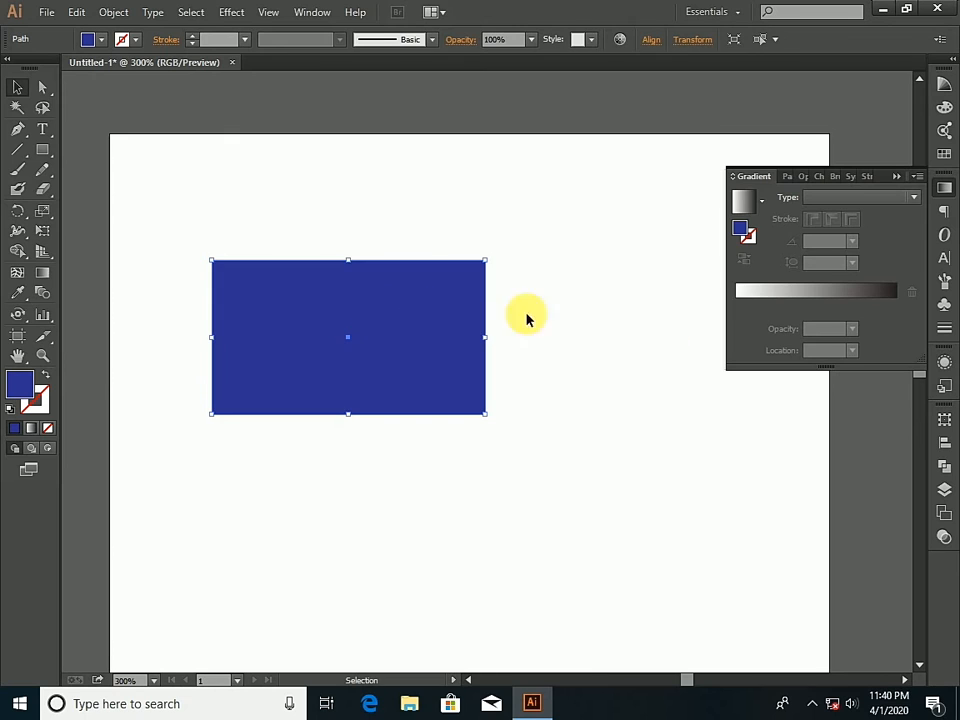
click(39, 275)
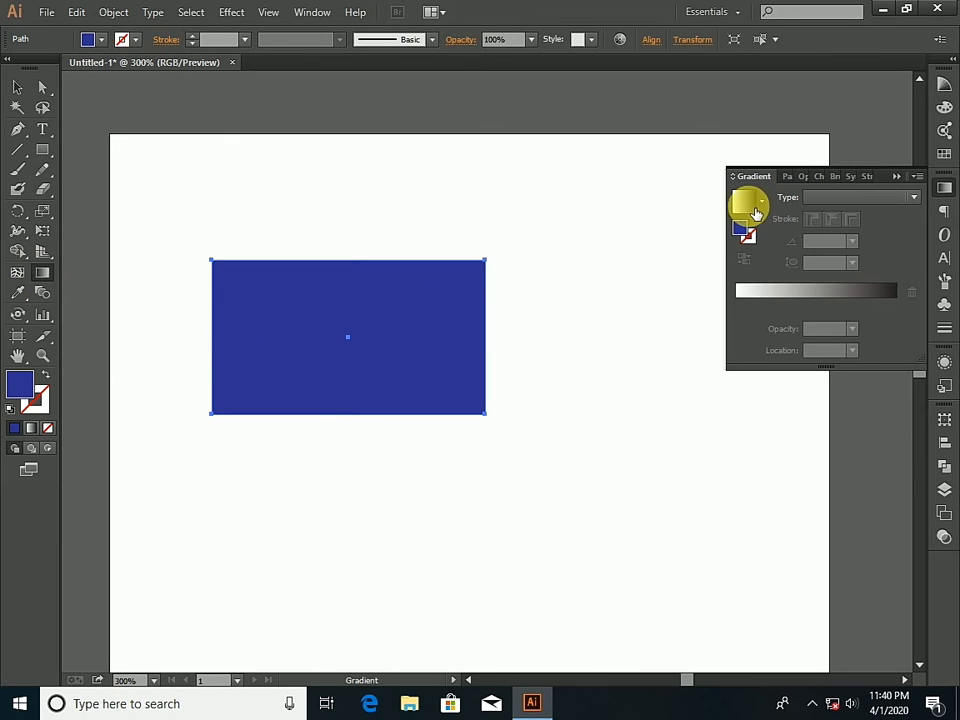
click(917, 199)
click(917, 200)
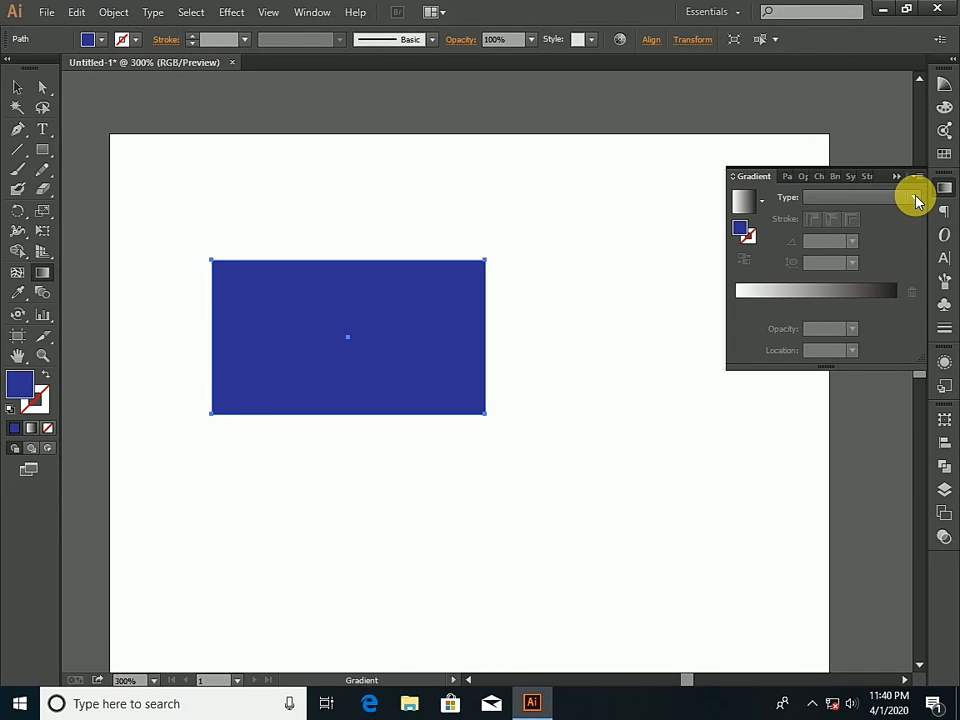
- Apply the linear white-to-black gradient to the rectangle and switch the starting colour stop's colour model from Grayscale to RGB
click(744, 290)
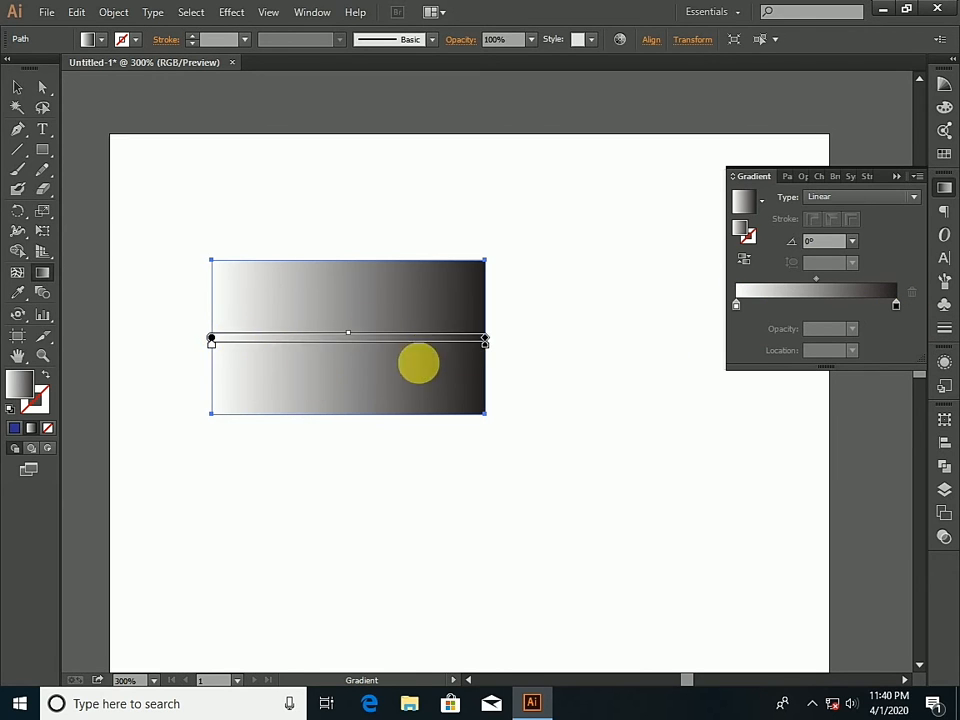
double_click(736, 306)
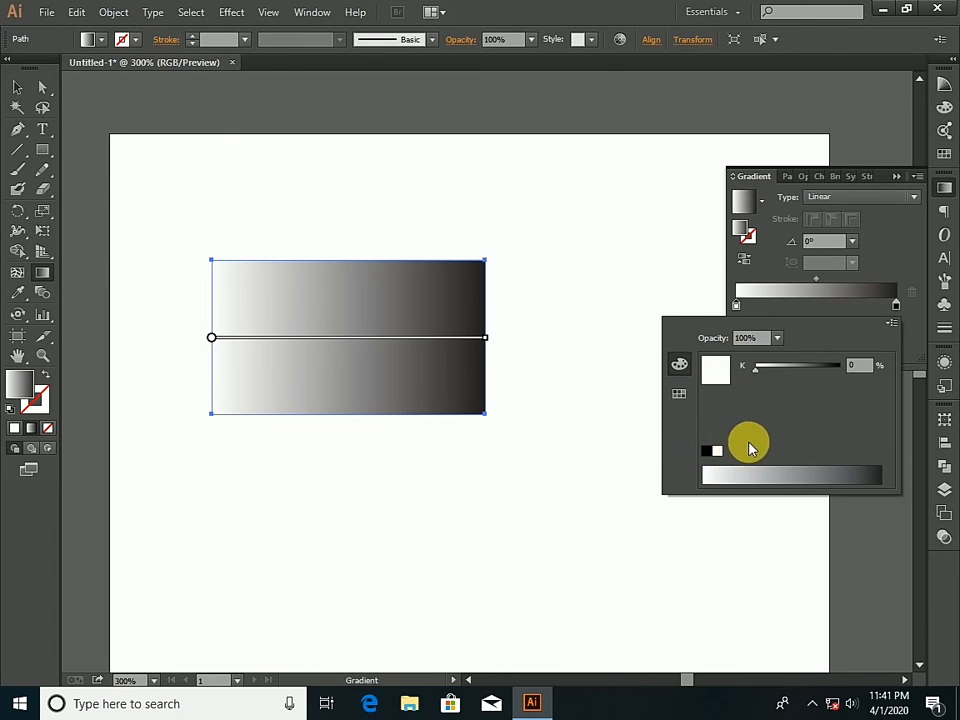
click(680, 393)
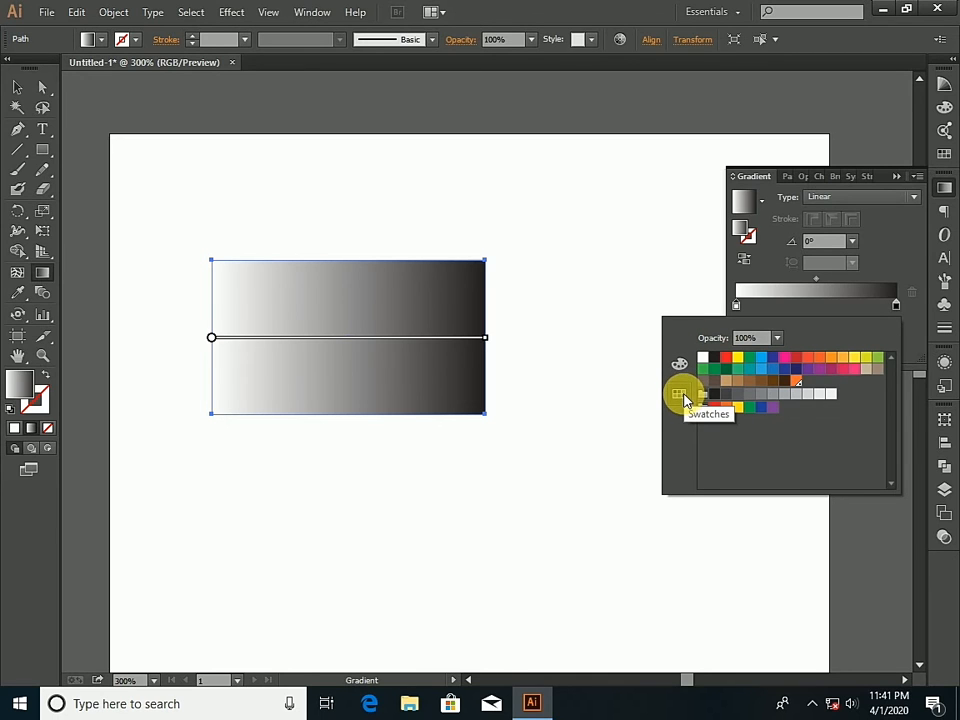
click(680, 364)
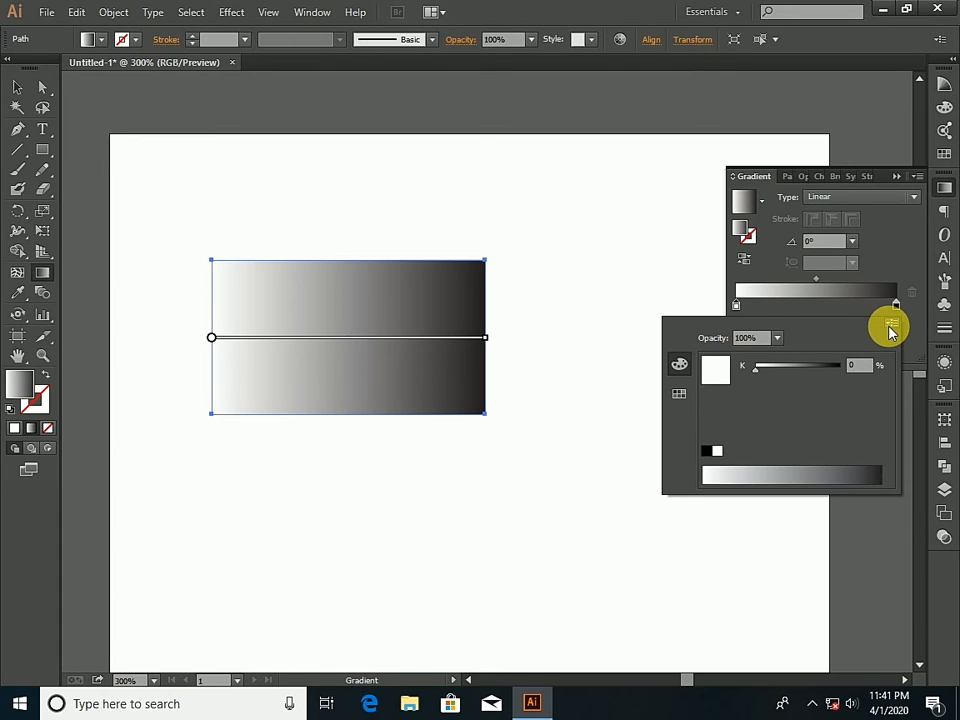
click(892, 326)
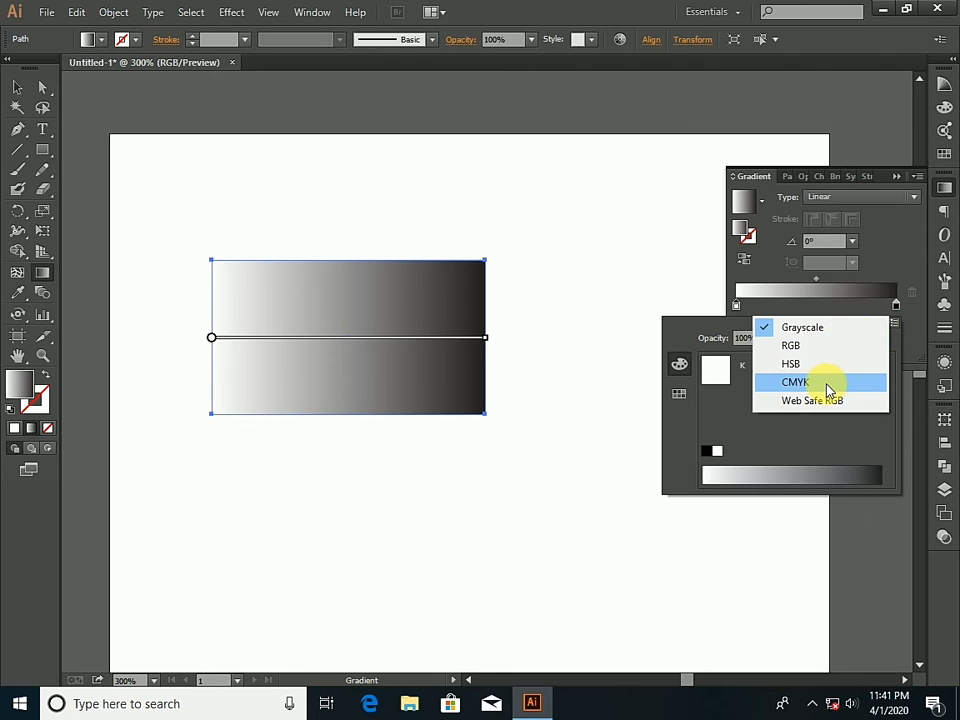
click(814, 348)
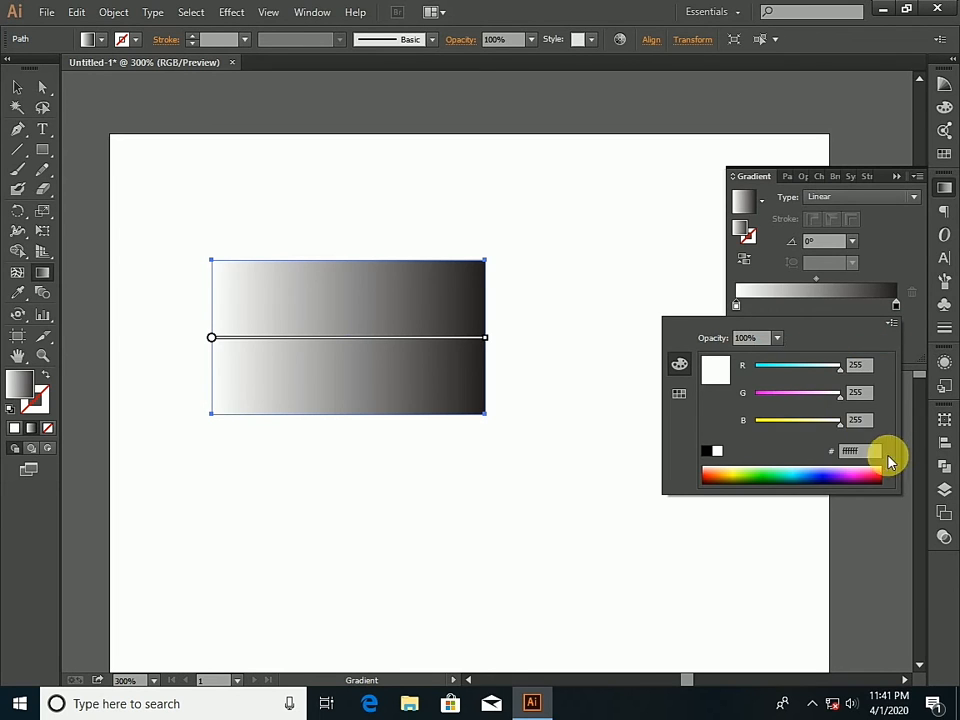
- Try red, light blue and purple from the RGB spectrum on the gradient's starting stop
click(712, 481)
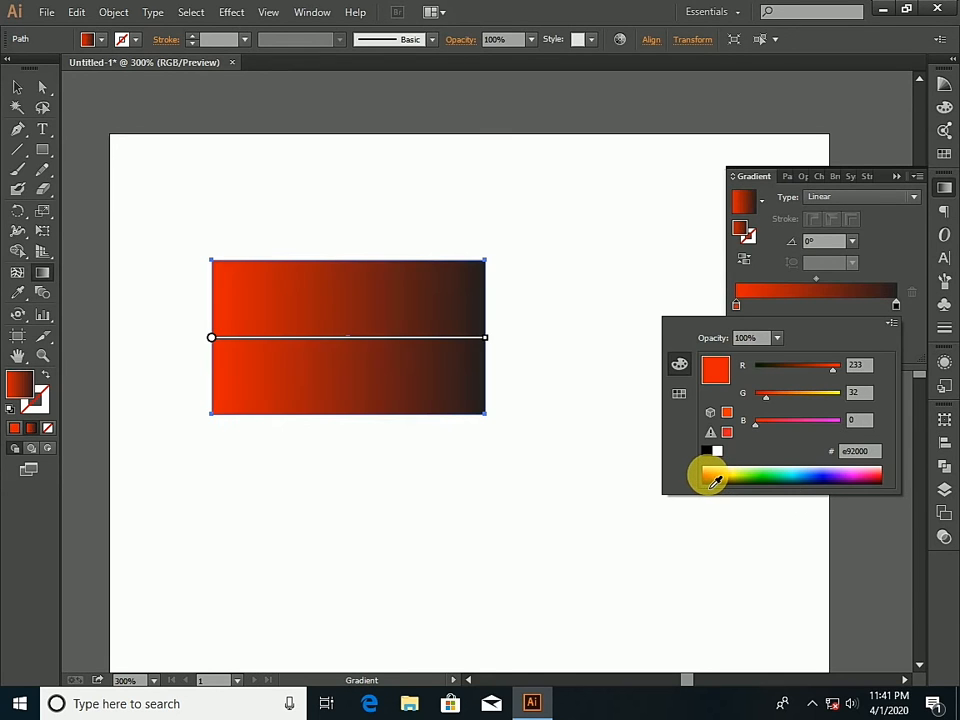
click(806, 478)
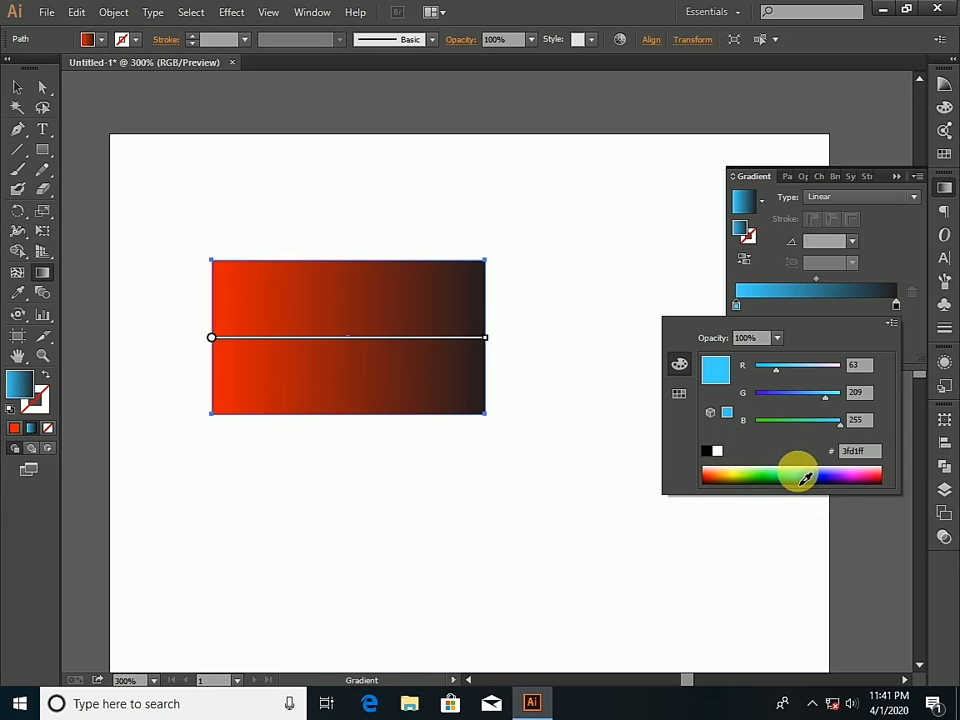
click(824, 477)
click(850, 480)
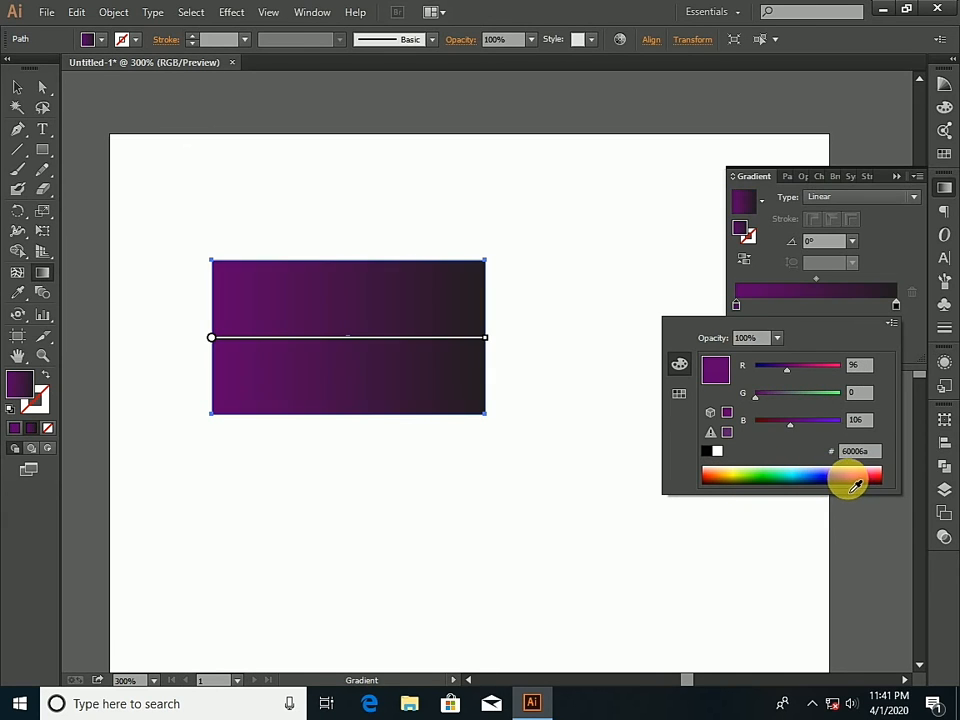
- Try a red swatch on the gradient's starting stop and set it to the bright yellow swatch
click(677, 396)
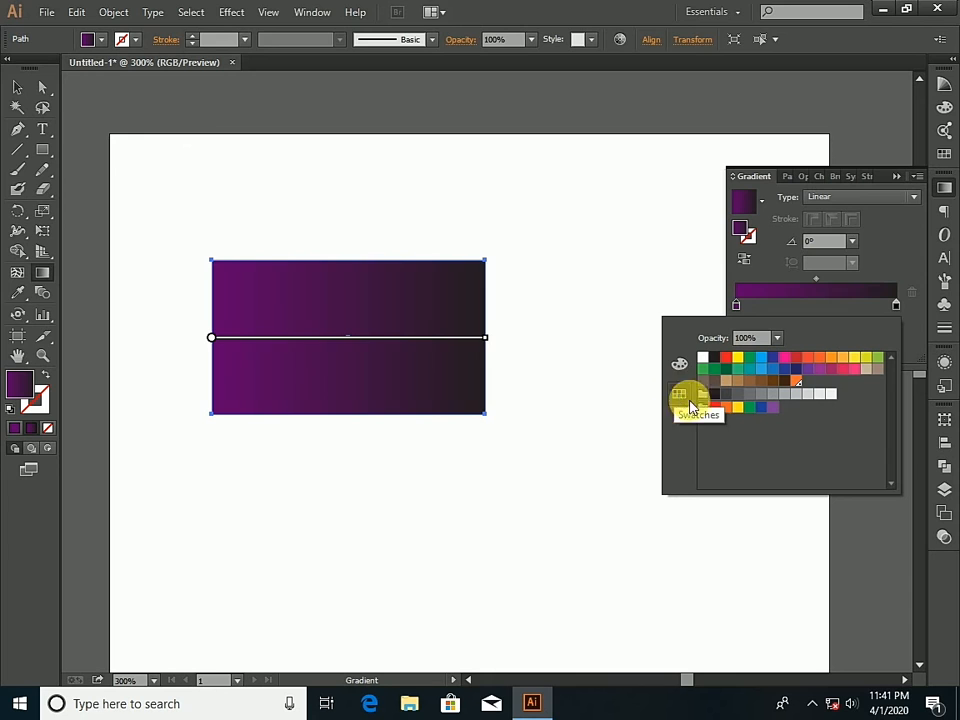
click(714, 406)
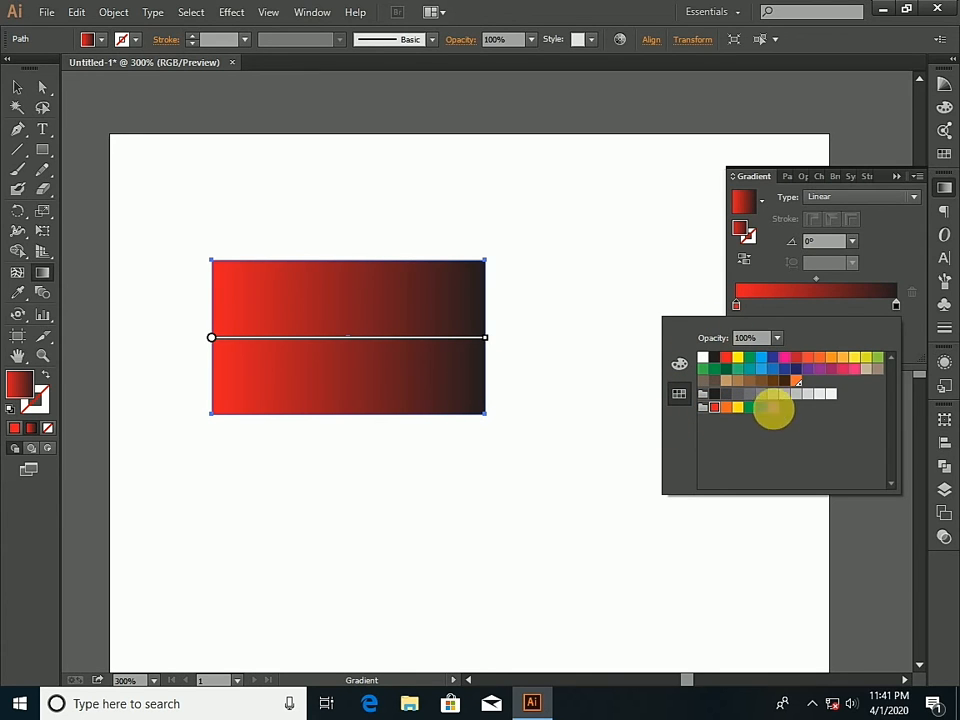
click(737, 357)
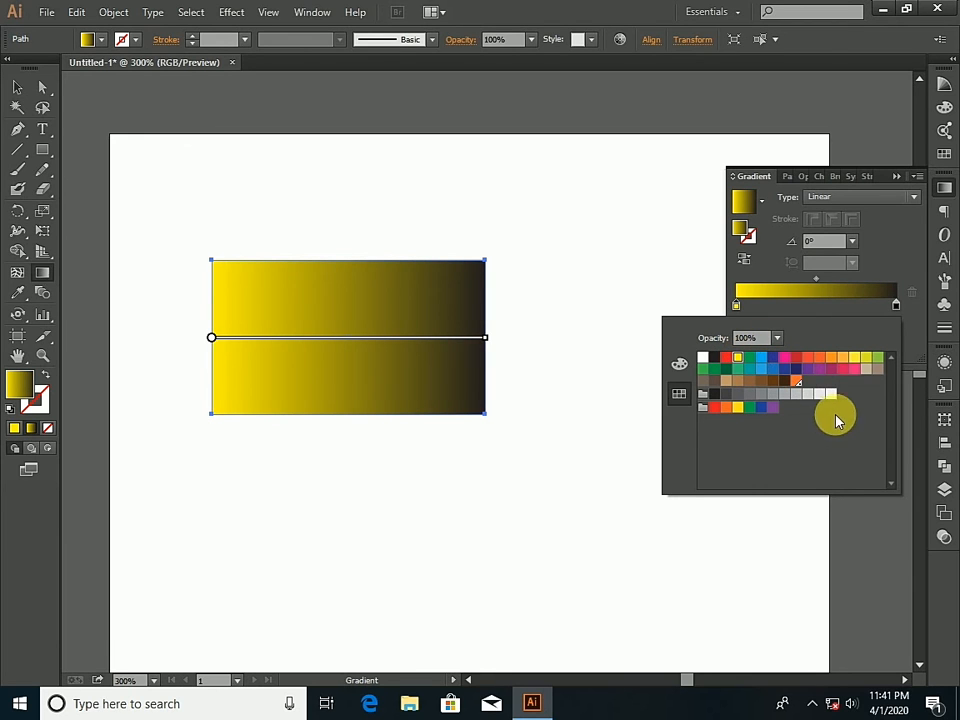
- Set the gradient's black end stop to the red swatch and close the colour choices
click(896, 306)
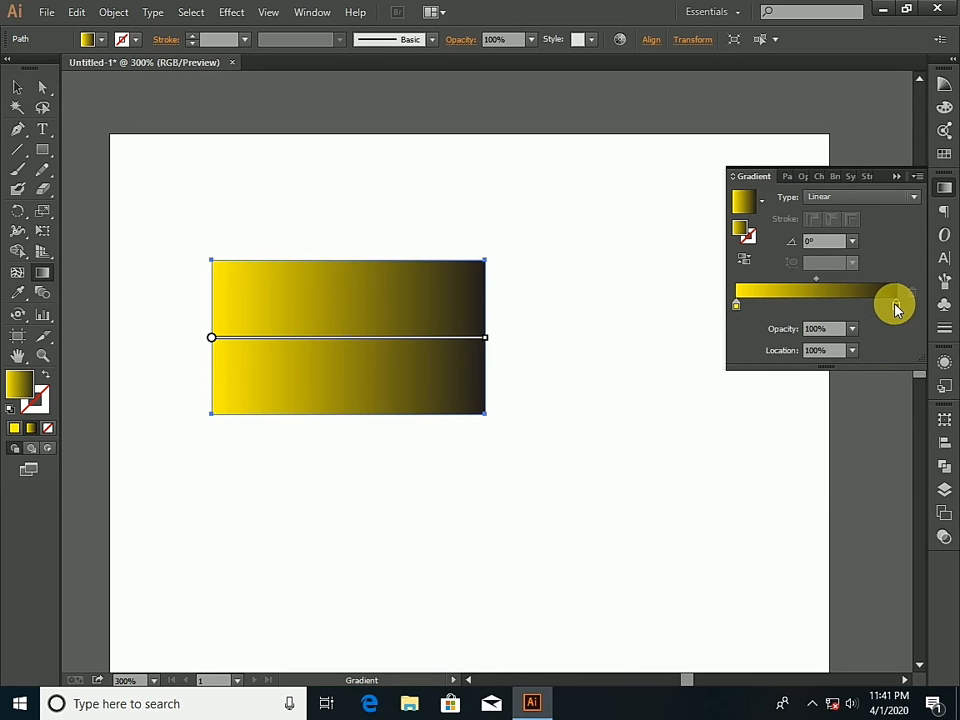
double_click(896, 306)
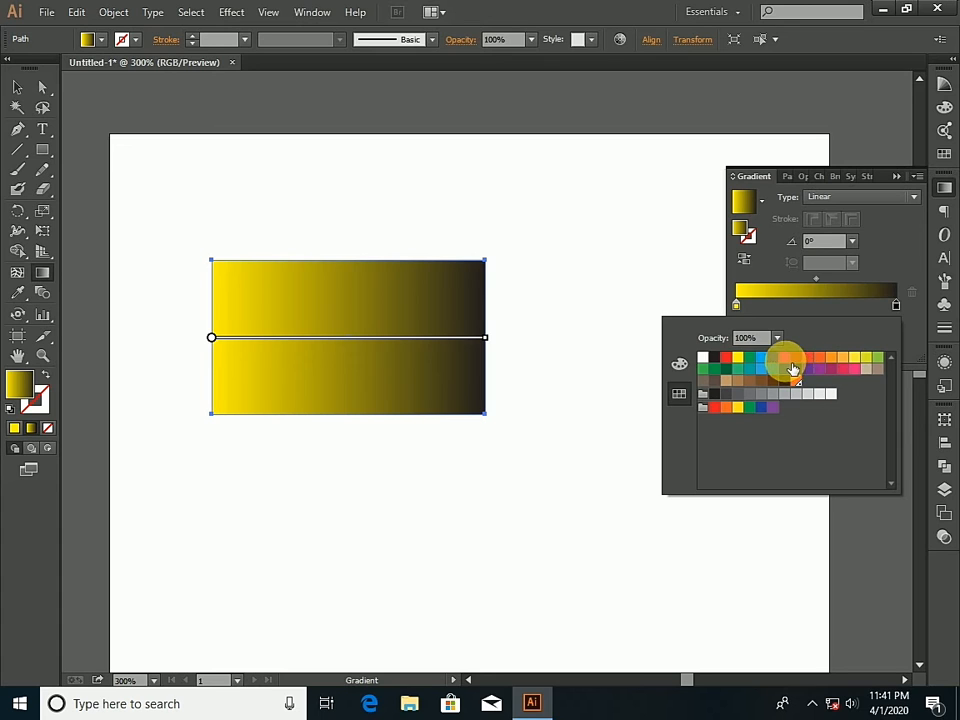
click(726, 357)
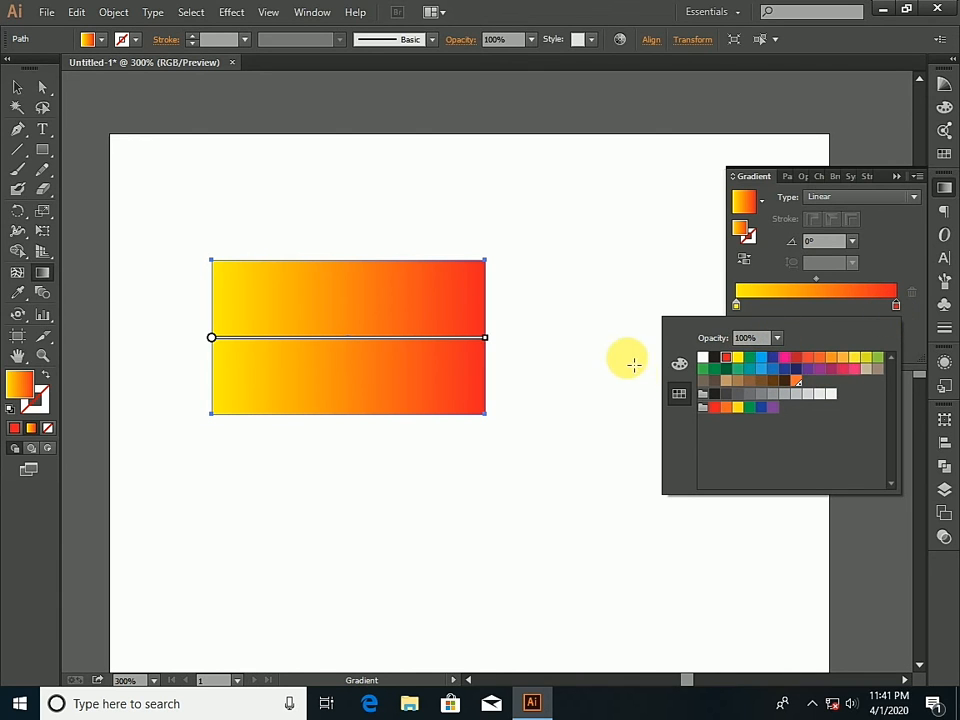
click(16, 91)
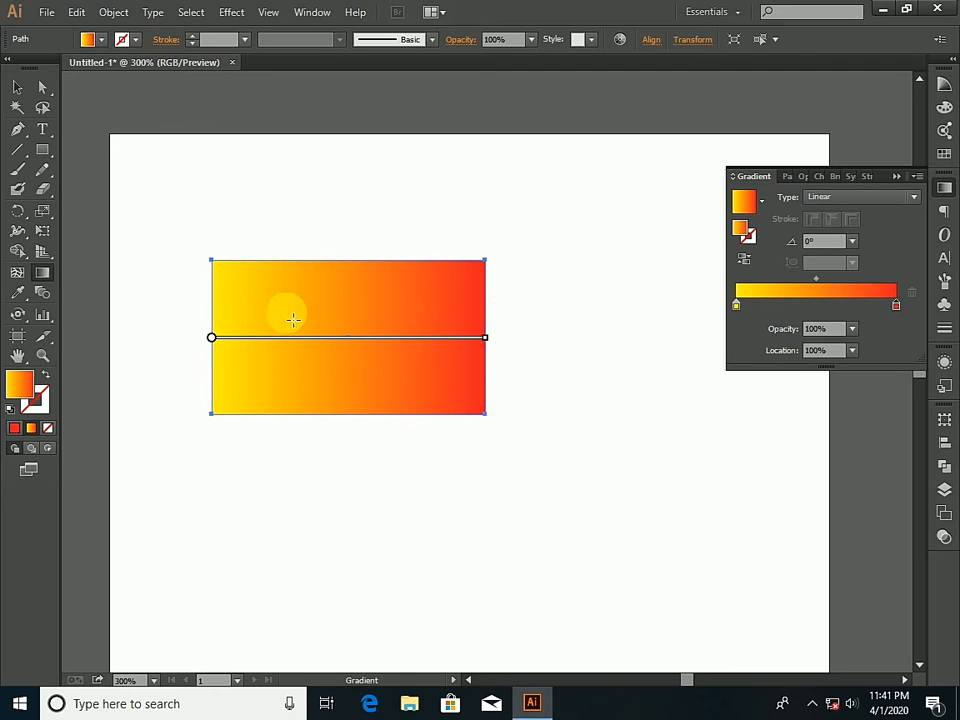
- Try to add intermediate colour stops along the first half of the yellow-to-red gradient, and return the red stop to the 100% location
mouse_move(354, 339)
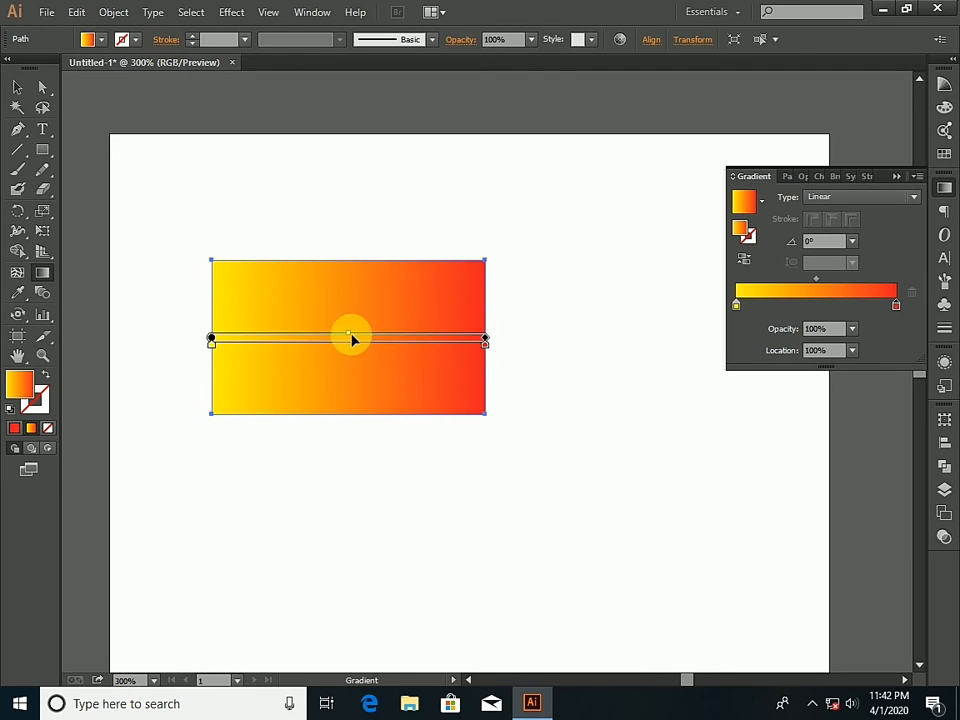
double_click(766, 304)
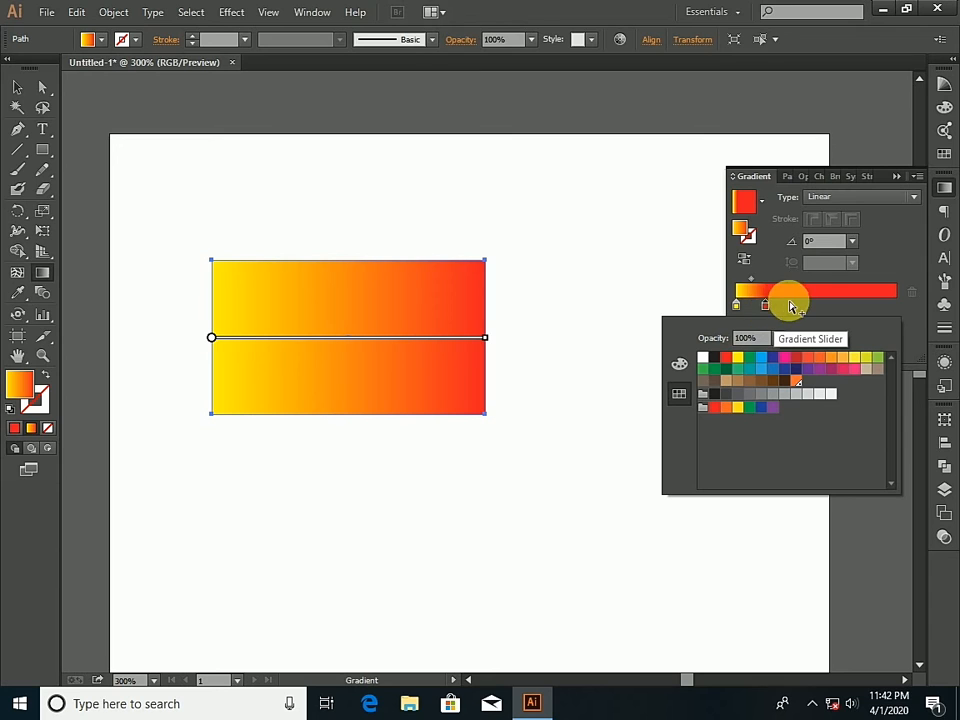
double_click(791, 304)
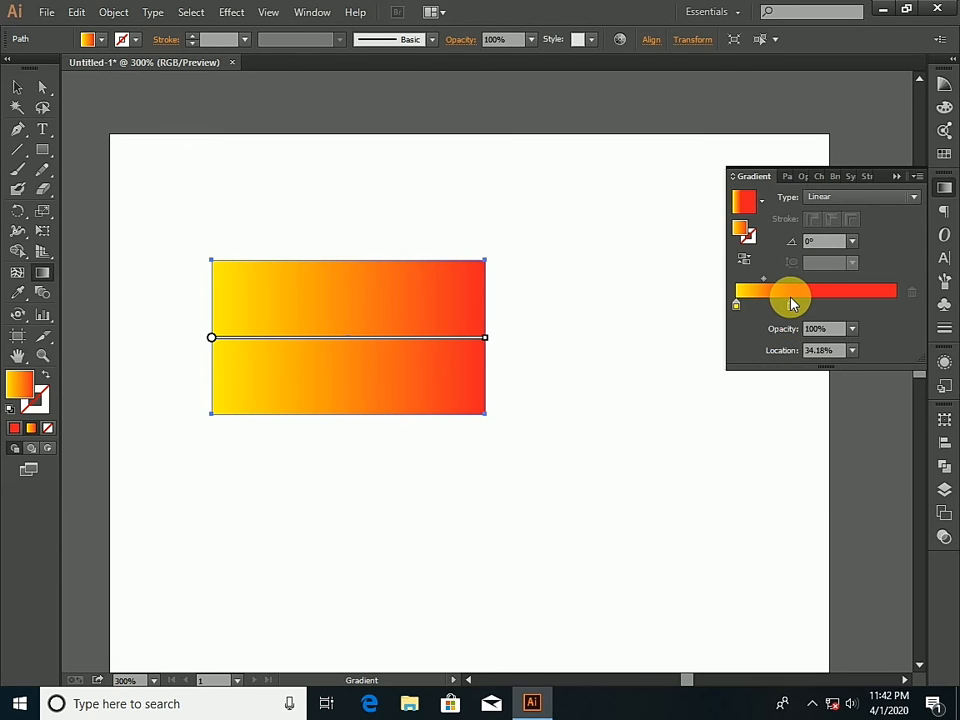
click(813, 303)
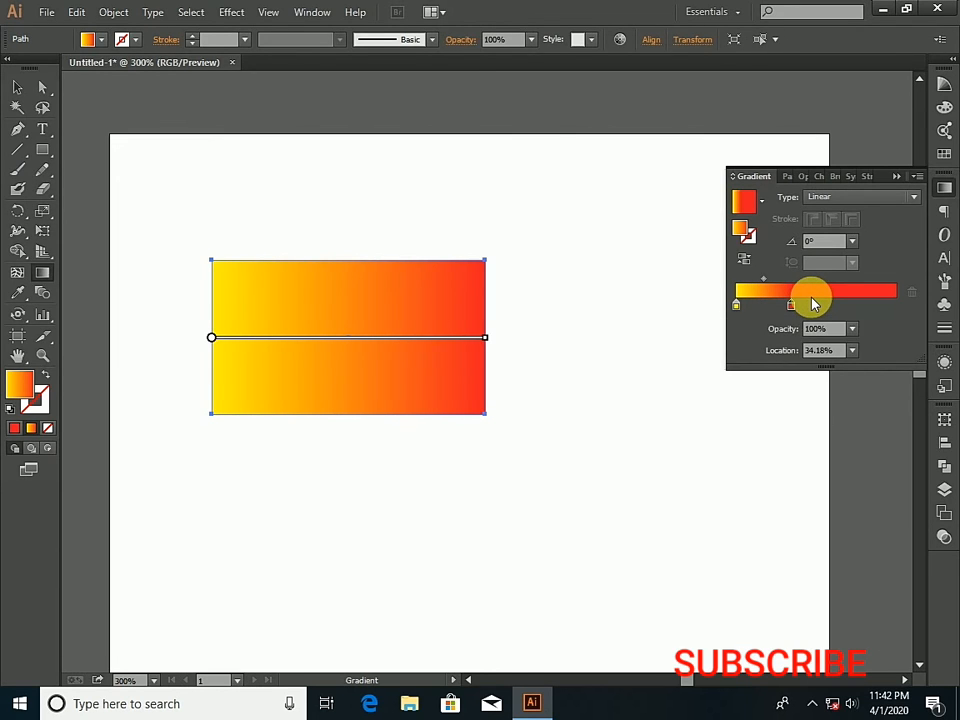
double_click(813, 303)
click(813, 303)
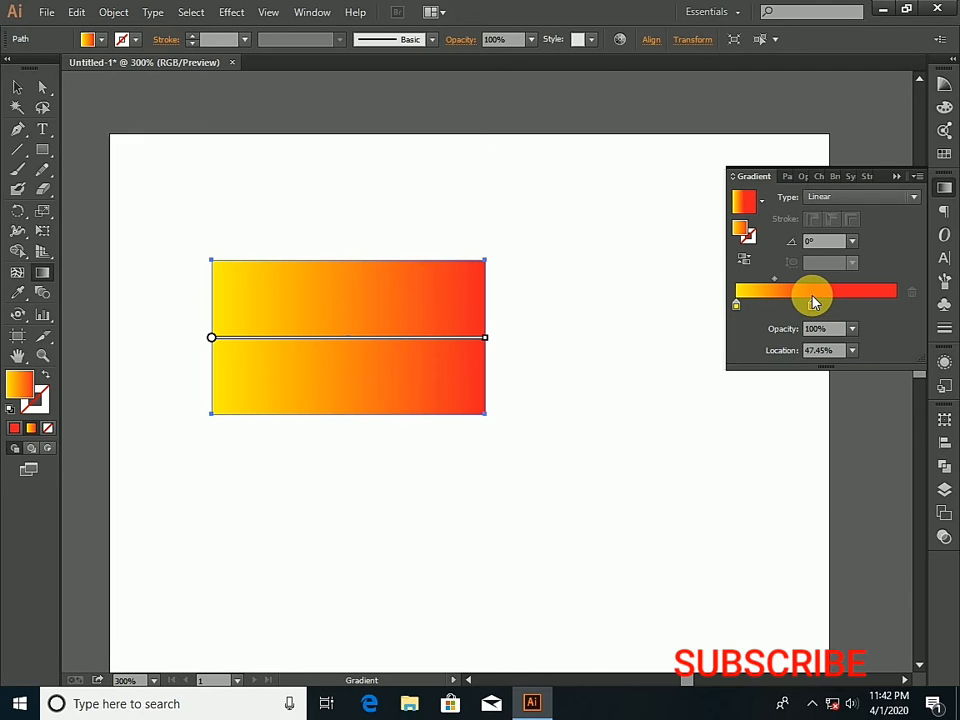
drag(813, 303, 896, 305)
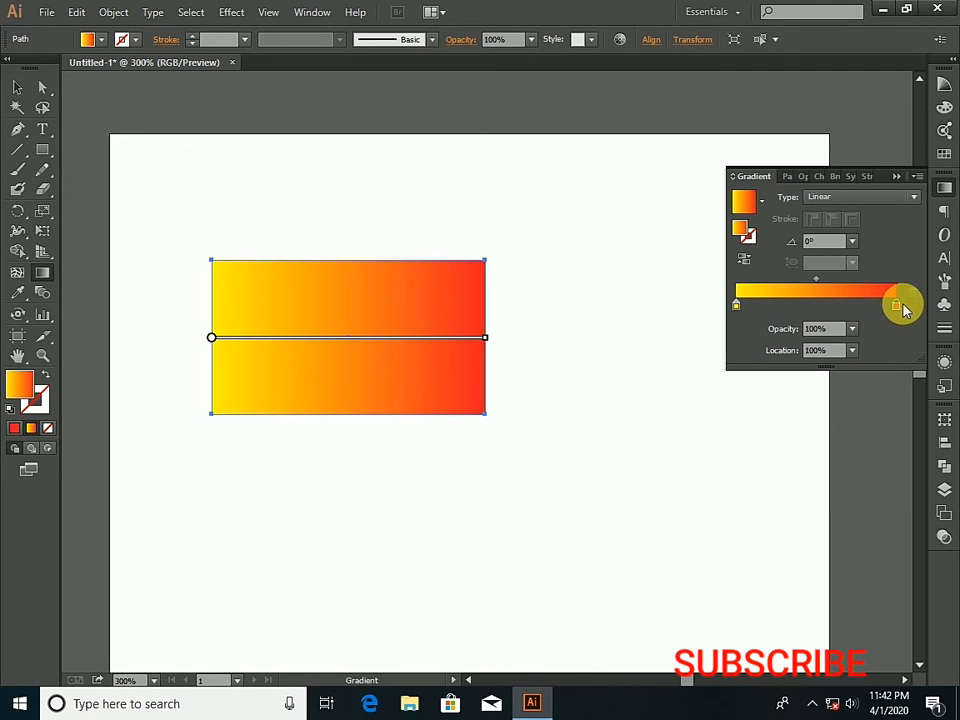
- Try once more to add a colour stop near the yellow end, and move the red stop back to the gradient's end
click(760, 300)
double_click(759, 300)
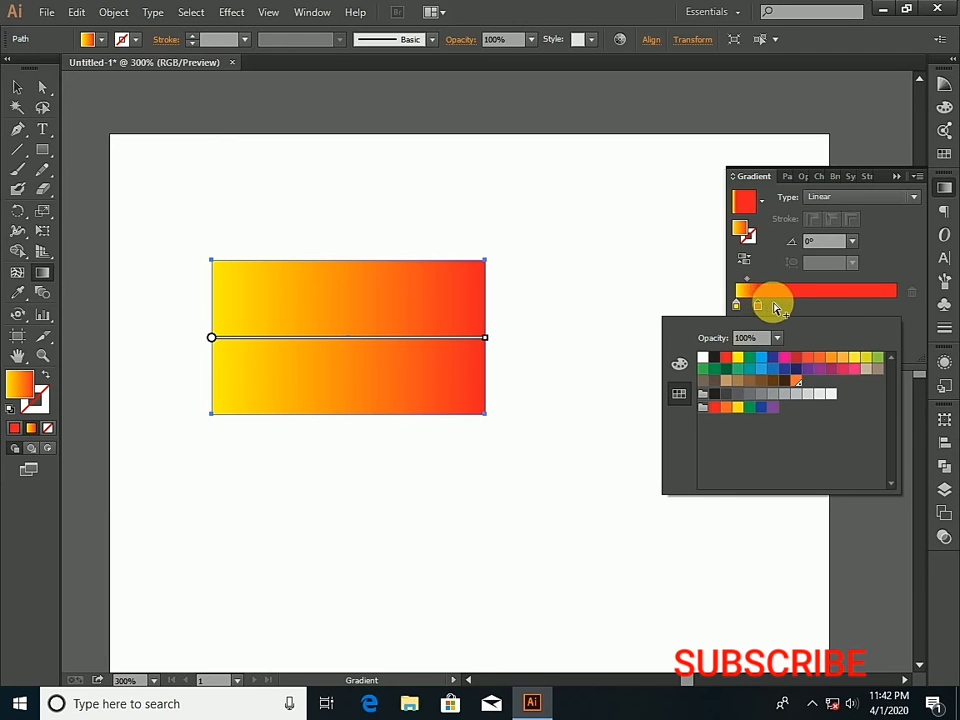
click(785, 304)
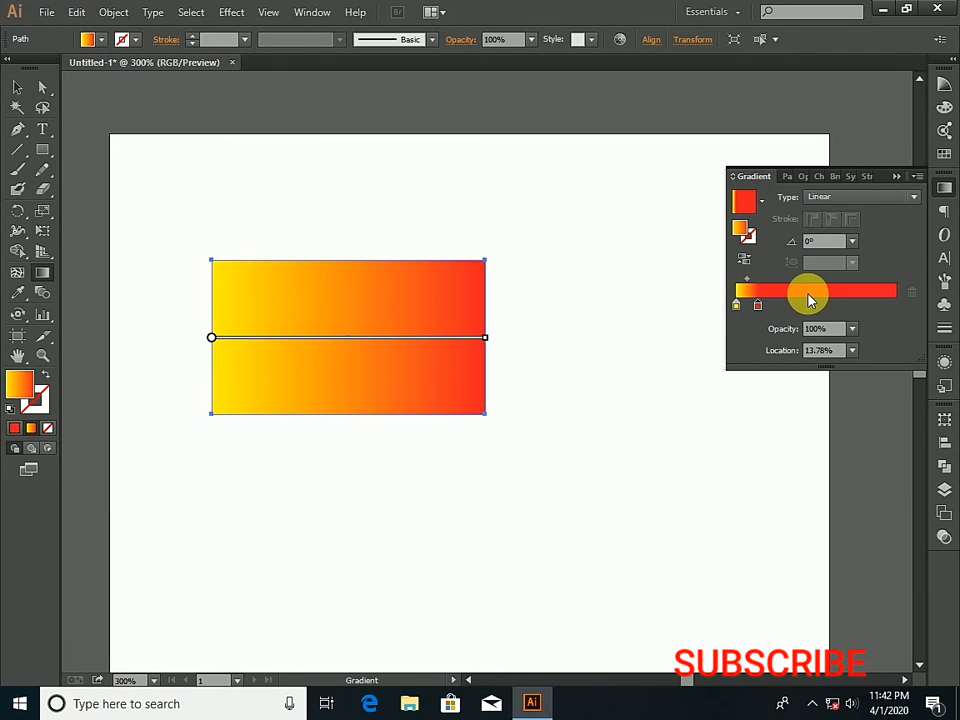
drag(763, 306, 916, 308)
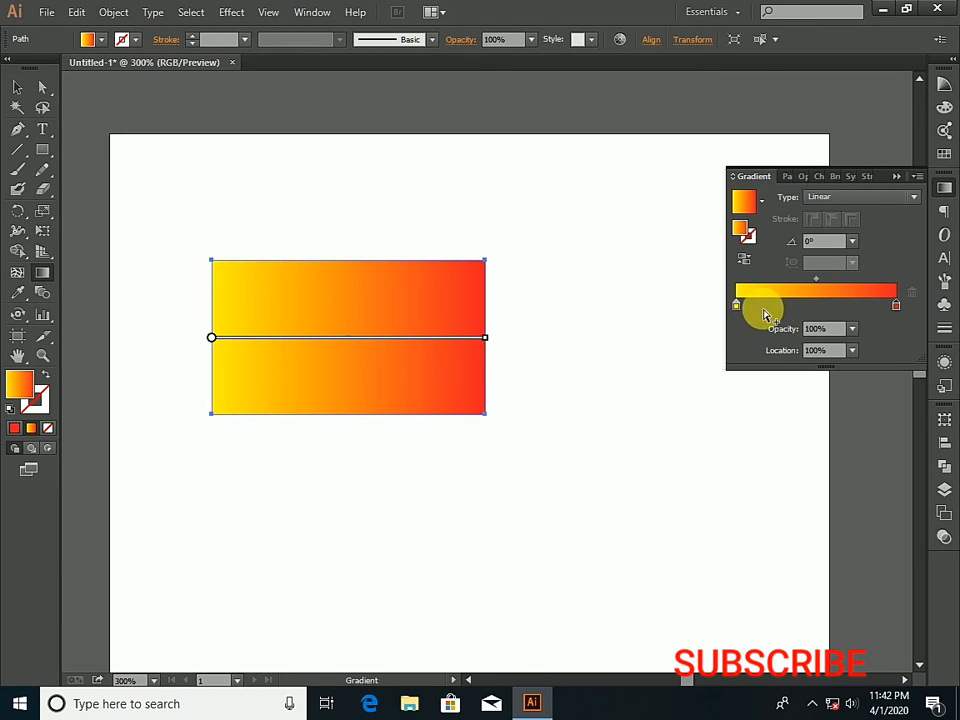
- Alternate between the Selection and Gradient tools on the rectangle, and place the gradient's red stop at the 77.55% location
key(v)
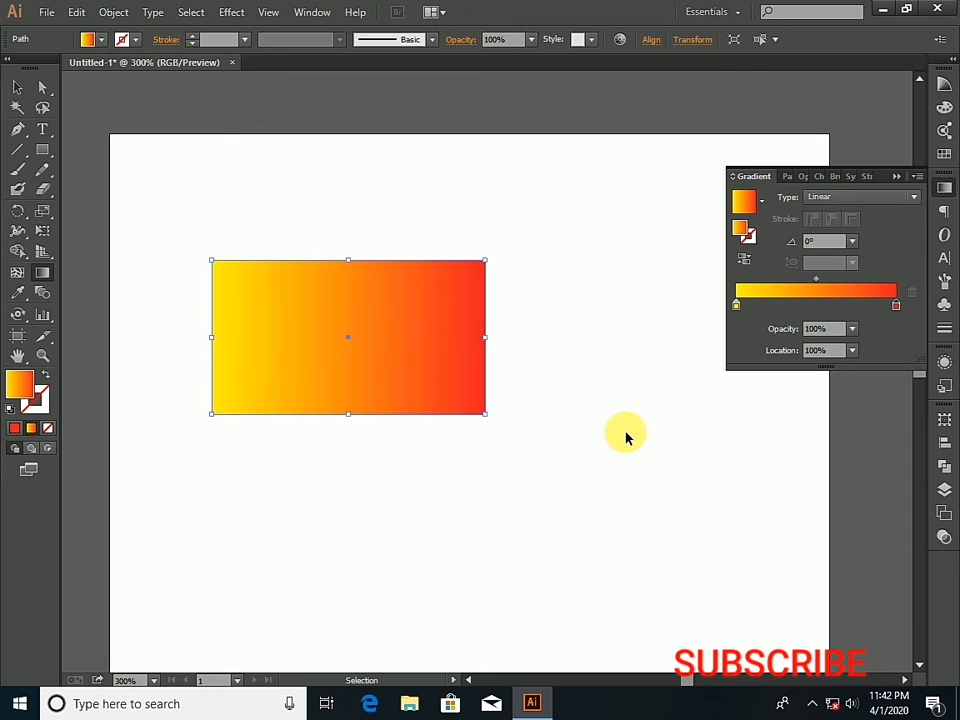
key(g)
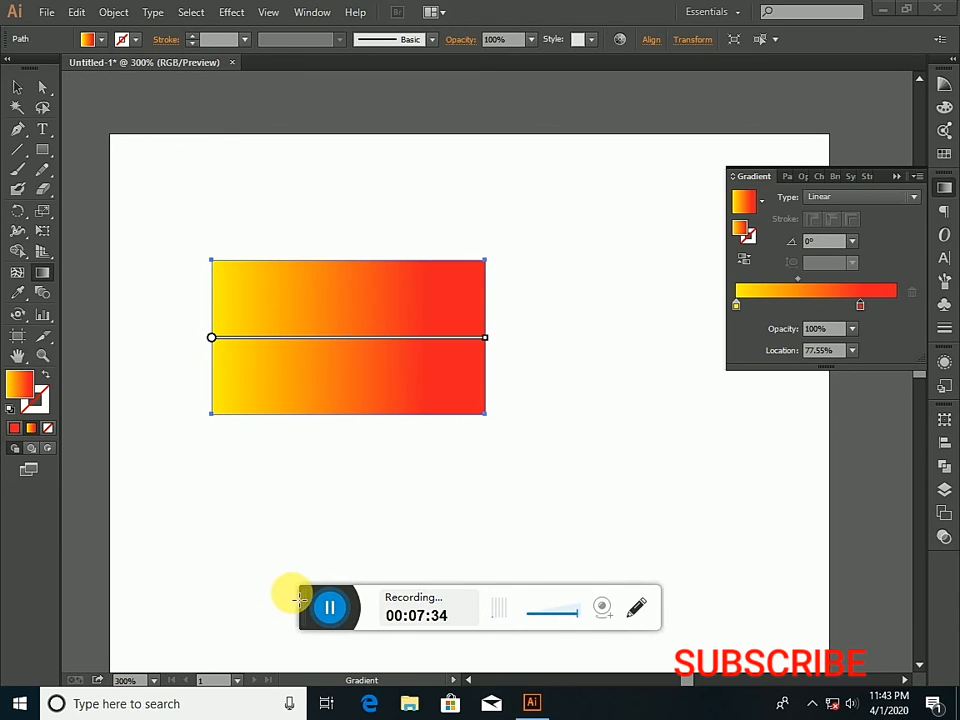
key(v)
key(g)
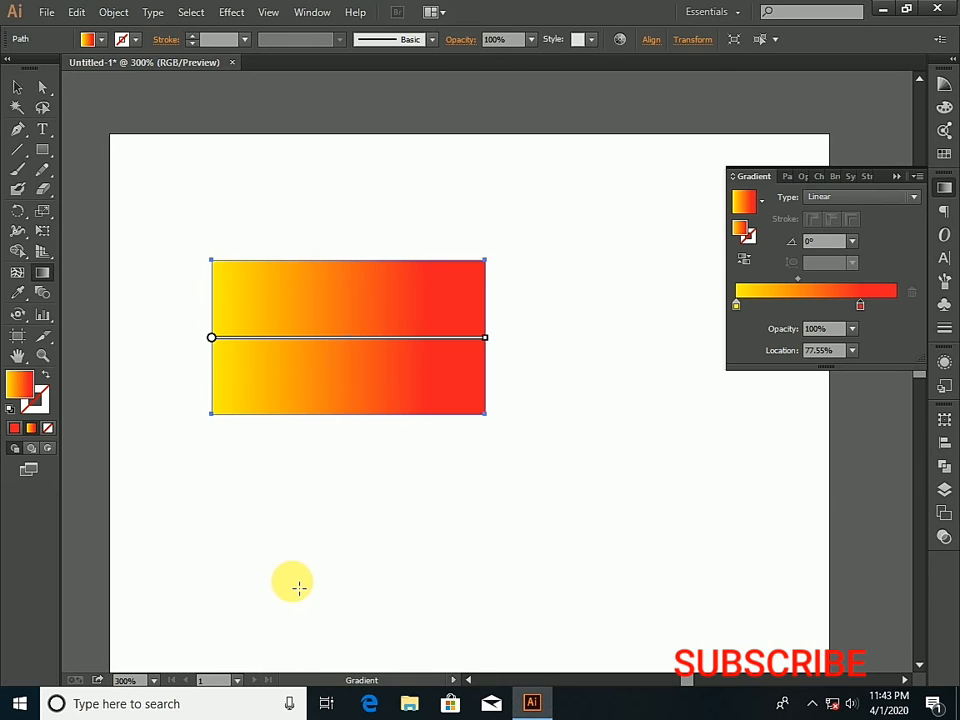